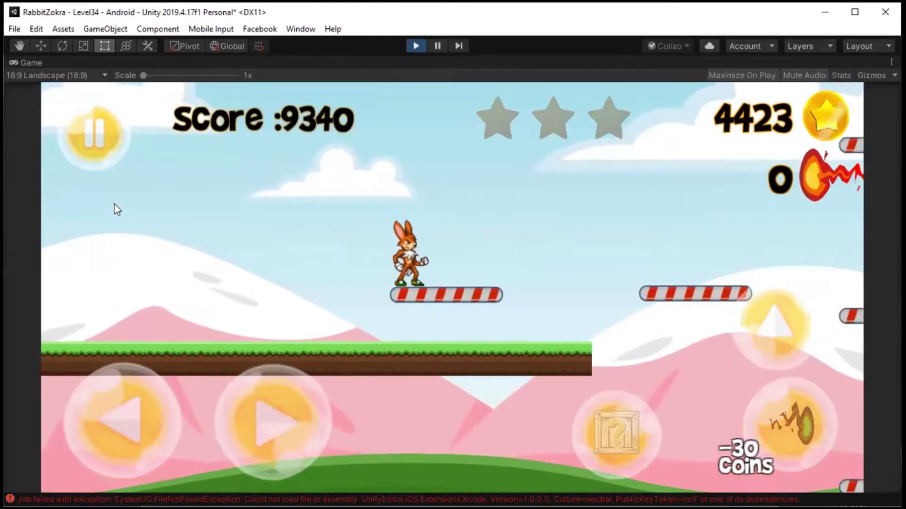
# Step: Run and jump the rabbit across the moving striped platforms and grass ledge in Play mode
pyautogui.press('Right')
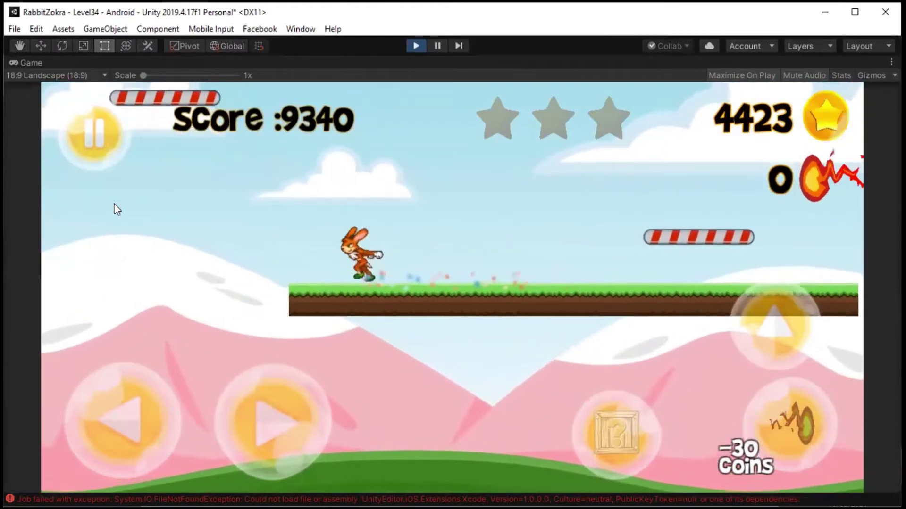
pyautogui.press('space')
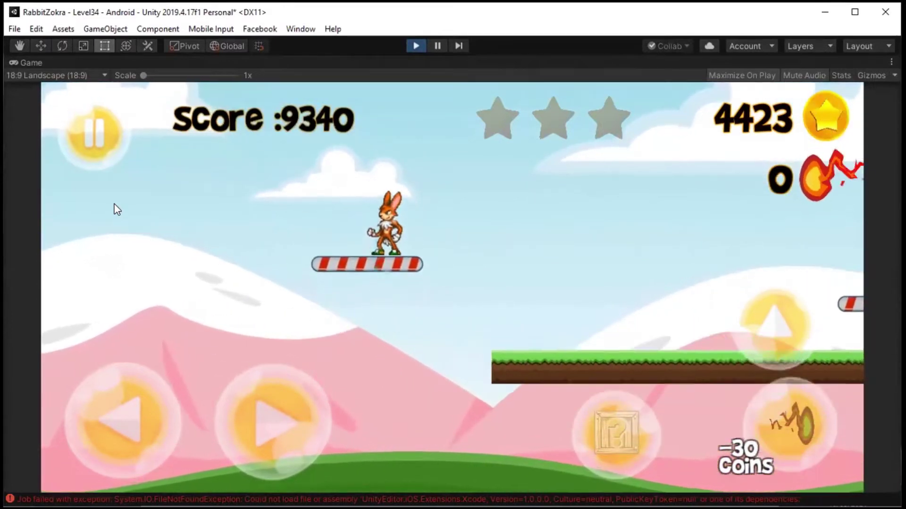
pyautogui.press('space')
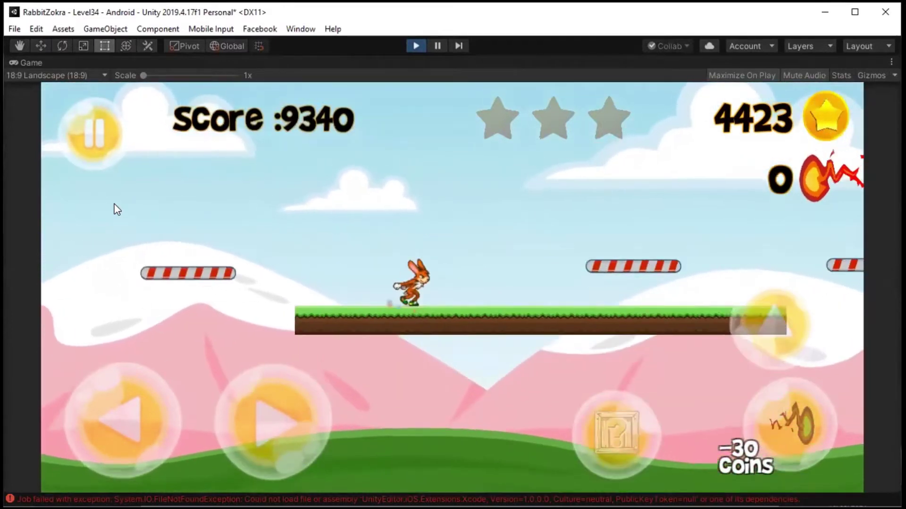
pyautogui.press('space')
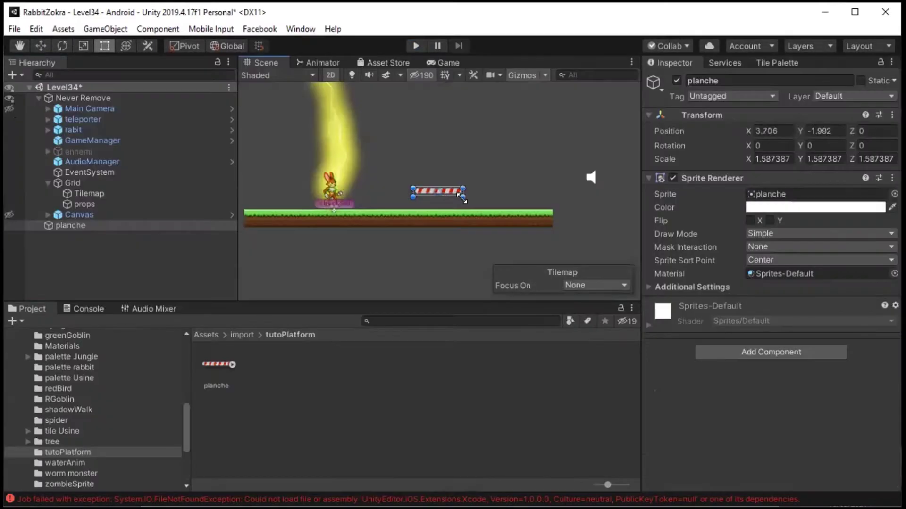
# Step: Rename the planche object to lateralPlatform
pyautogui.click(709, 80)
pyautogui.press('BackSpace')
pyautogui.write('lateralPlat')
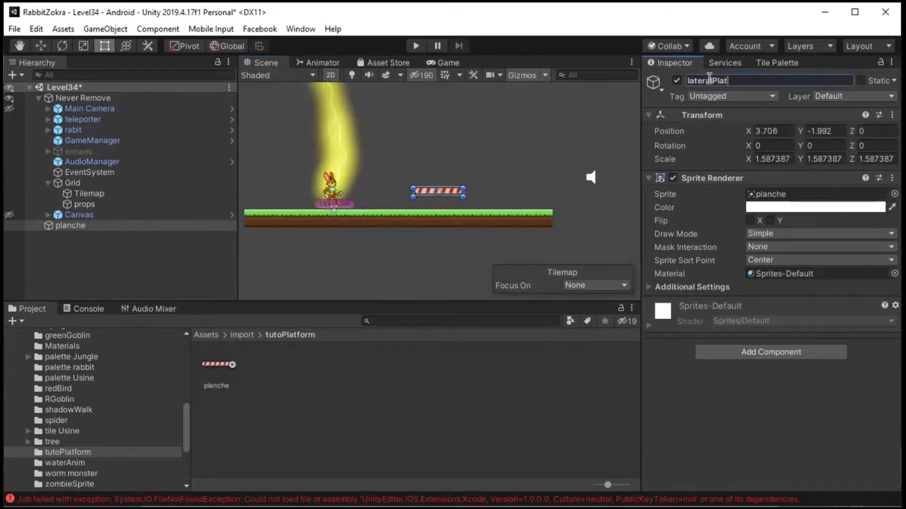
pyautogui.write('form')
pyautogui.press('Return')
# Step: Give lateralPlatform a Box Collider 2D and a Kinematic Rigidbody 2D
pyautogui.click(718, 353)
pyautogui.write('bo')
pyautogui.click(735, 330)
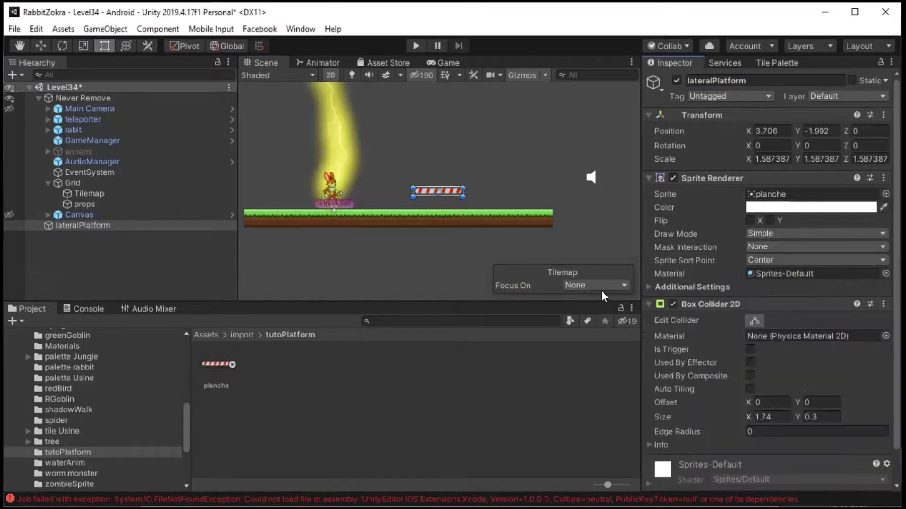
pyautogui.click(748, 326)
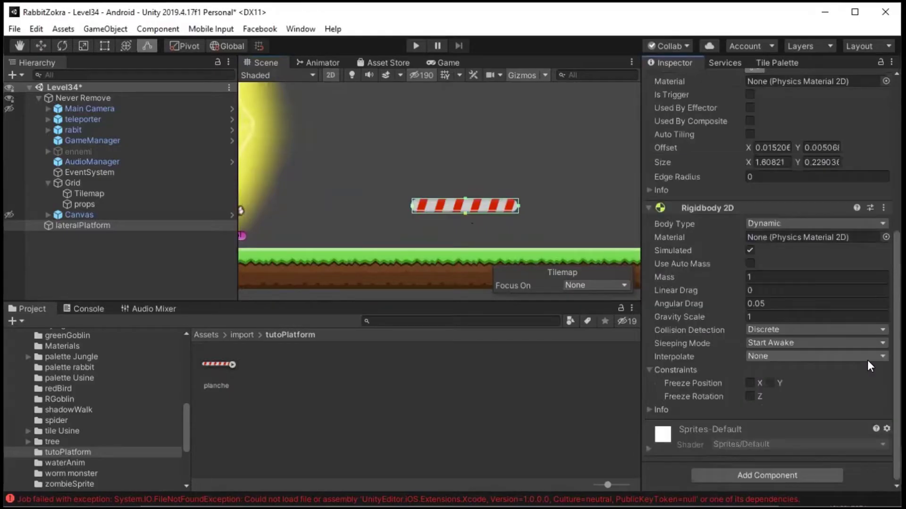
pyautogui.click(826, 225)
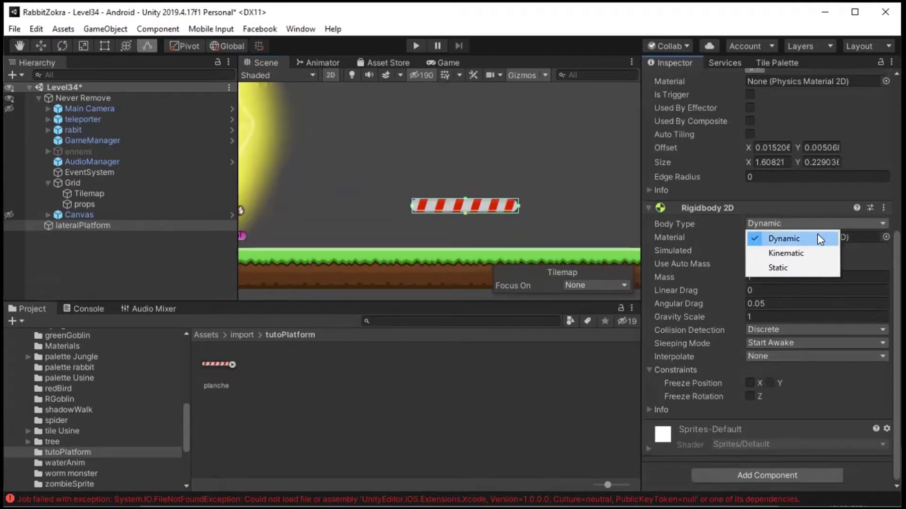
pyautogui.click(805, 247)
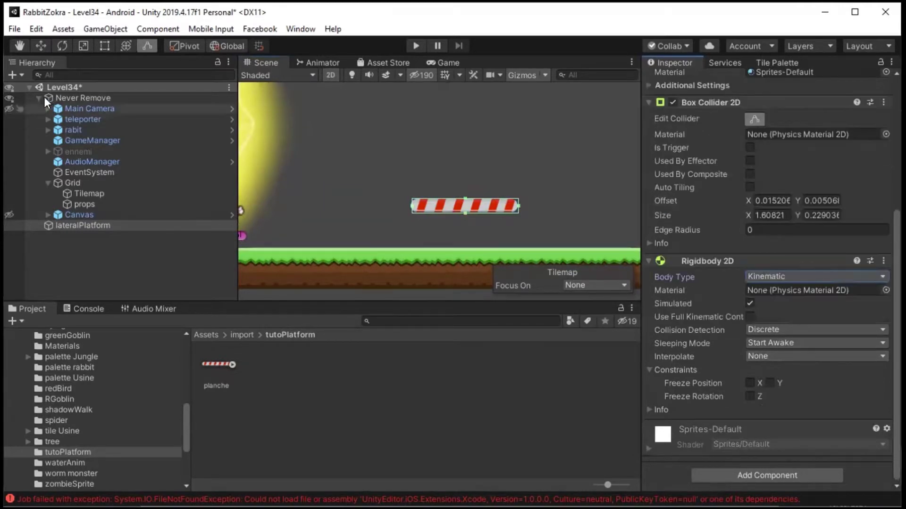
pyautogui.click(40, 98)
pyautogui.click(124, 196)
pyautogui.rightClick(123, 196)
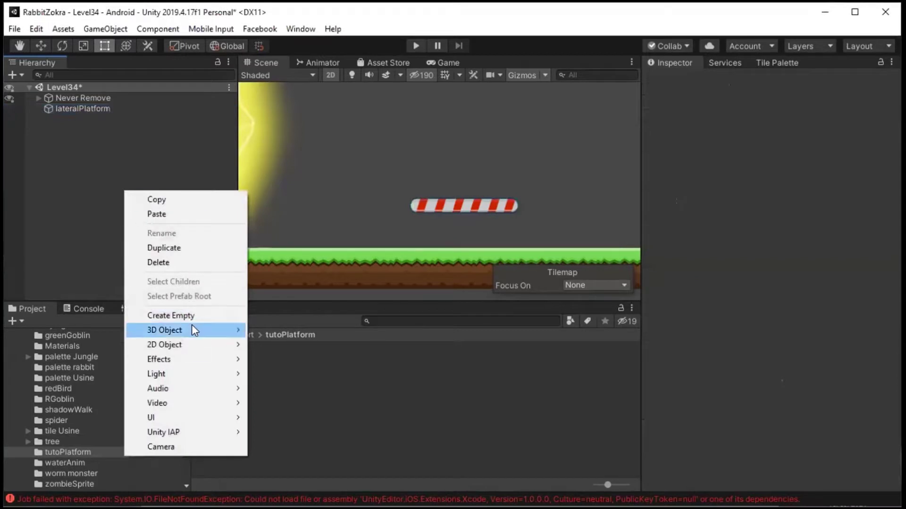
pyautogui.moveTo(164, 330)
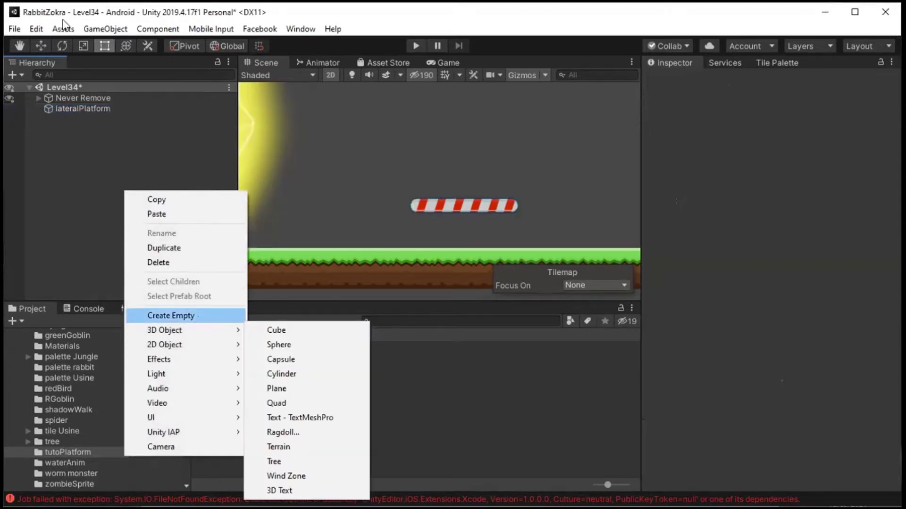
# Step: Create an empty object named retrunPlatform
pyautogui.click(171, 316)
pyautogui.click(752, 80)
pyautogui.write('retrun')
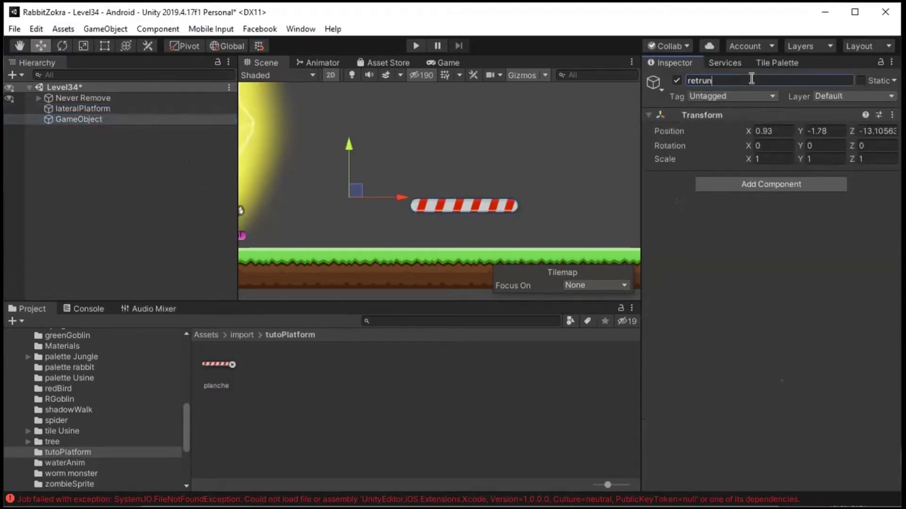
pyautogui.write('rm')
pyautogui.press('Return')
# Step: Add a new returnPlatform tag in the Tag Manager
pyautogui.click(727, 91)
pyautogui.click(724, 478)
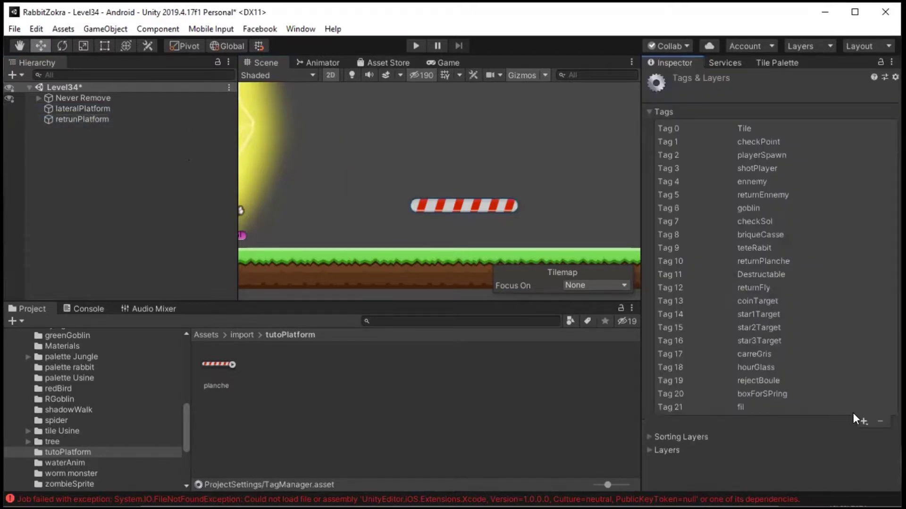
pyautogui.click(859, 417)
pyautogui.write('ret')
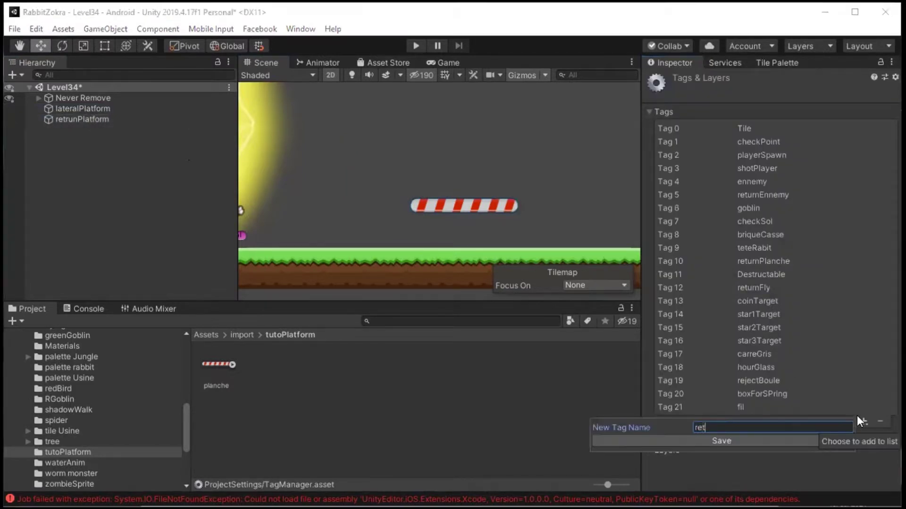
pyautogui.write('urnPlatf')
pyautogui.write('orm')
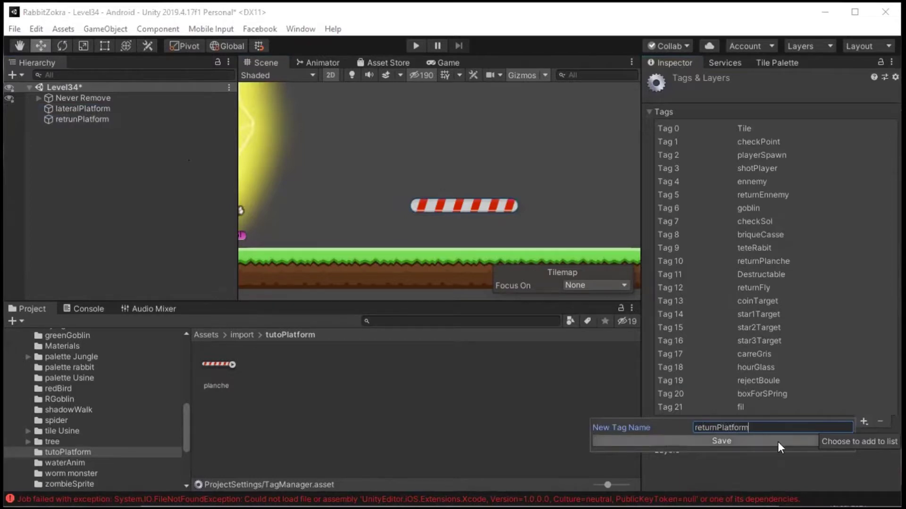
pyautogui.click(721, 441)
pyautogui.click(430, 204)
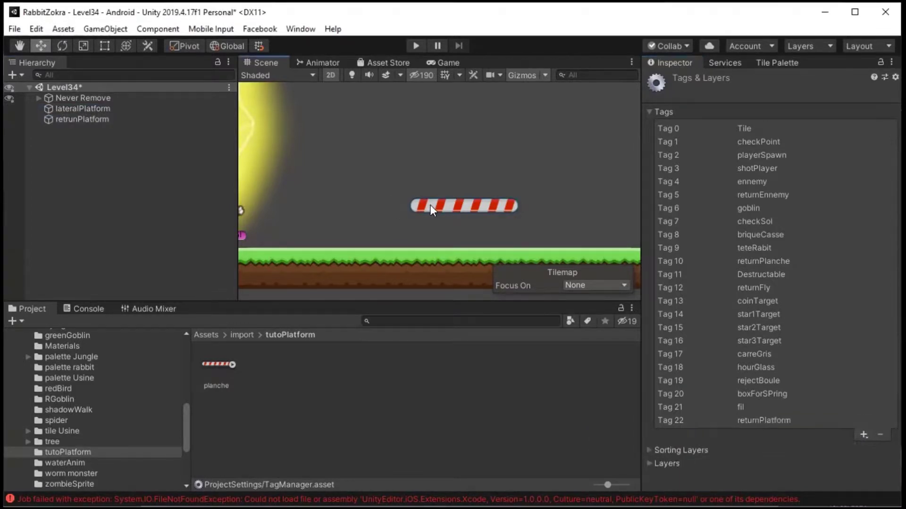
# Step: Tag retrunPlatform with the returnPlatform tag
pyautogui.click(79, 118)
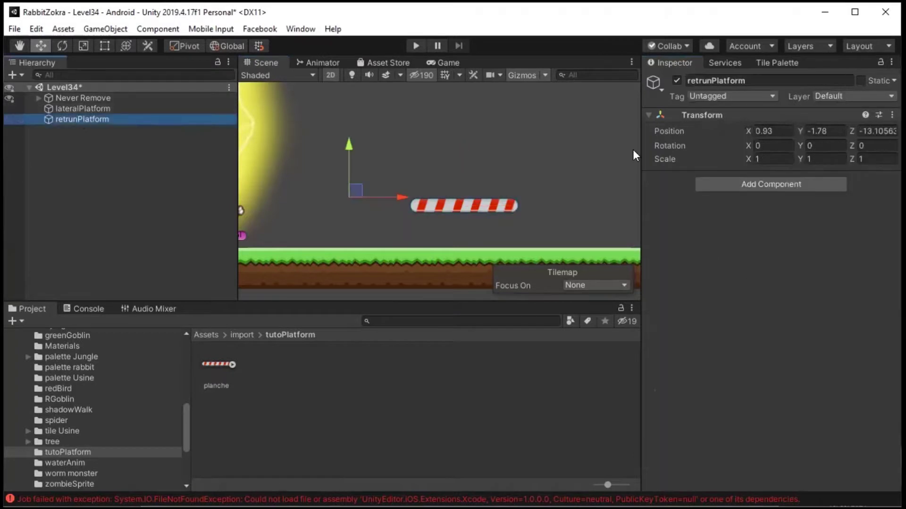
pyautogui.click(698, 94)
pyautogui.press('Return')
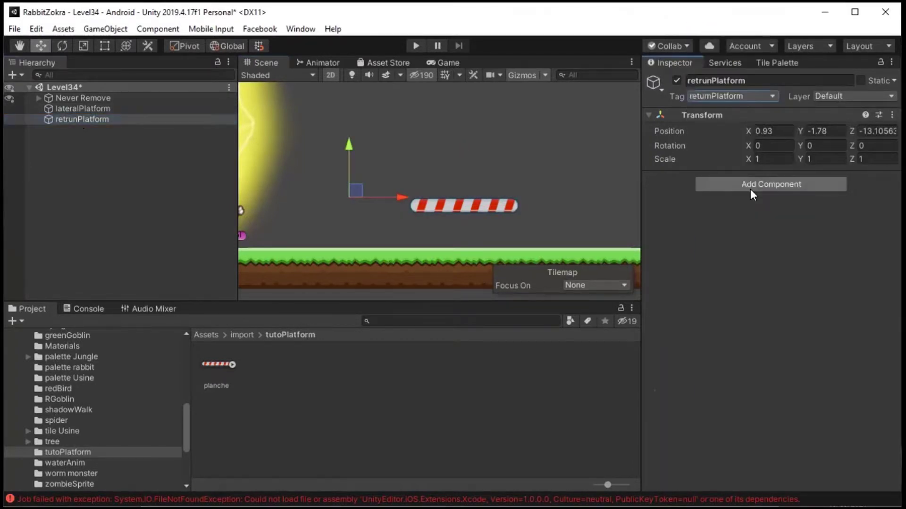
# Step: Add a trigger Box Collider 2D to retrunPlatform and shrink its bounds
pyautogui.click(750, 189)
pyautogui.write('bo')
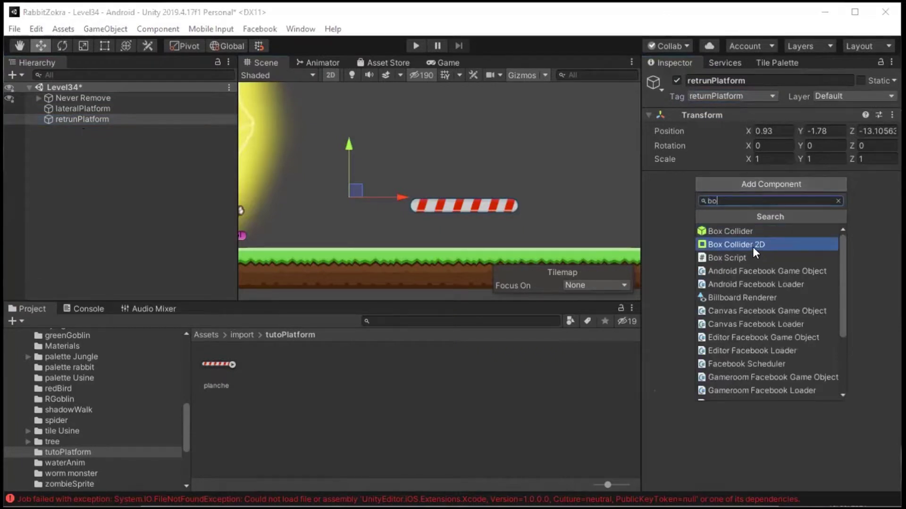
pyautogui.click(752, 246)
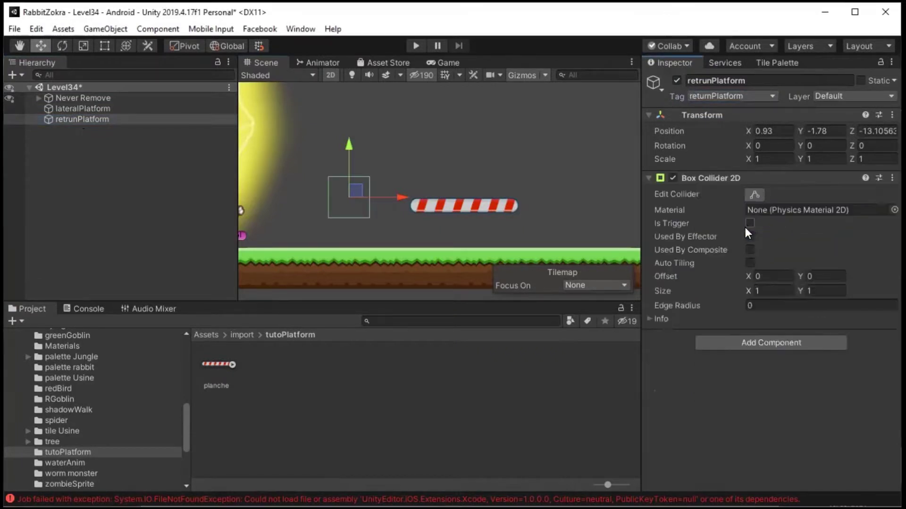
pyautogui.click(754, 195)
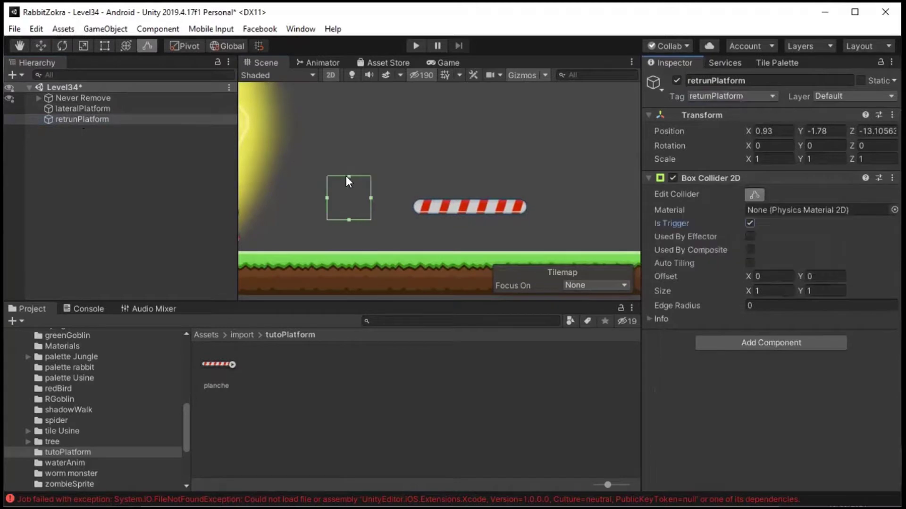
pyautogui.moveTo(349, 177)
pyautogui.mouseDown()
pyautogui.moveTo(348, 210)
pyautogui.moveTo(337, 201)
pyautogui.mouseUp()
pyautogui.click(41, 44)
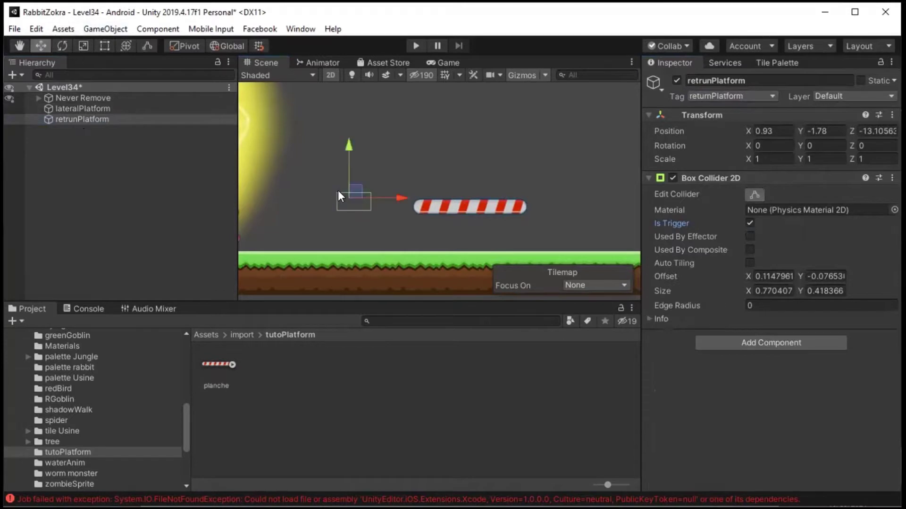
pyautogui.moveTo(350, 184); pyautogui.dragTo(335, 192)
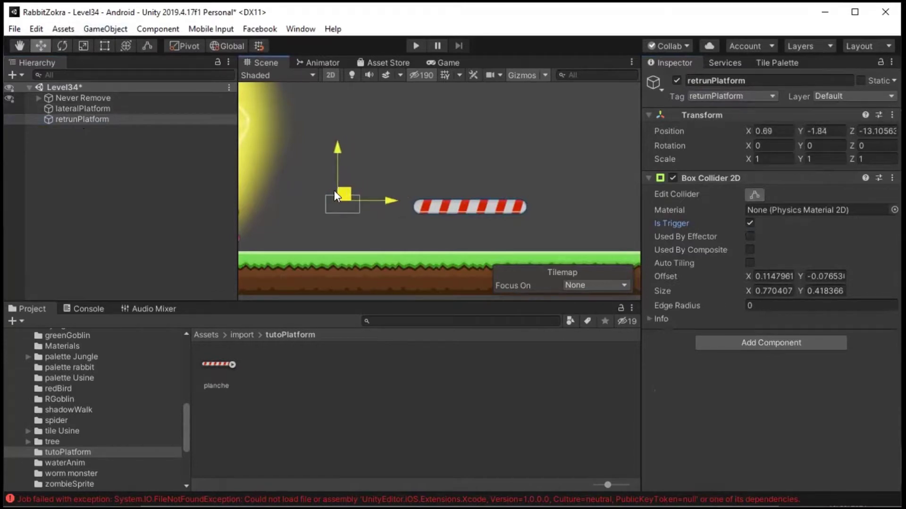
# Step: Duplicate retrunPlatform and place the copy right of the striped platform
pyautogui.click(102, 133)
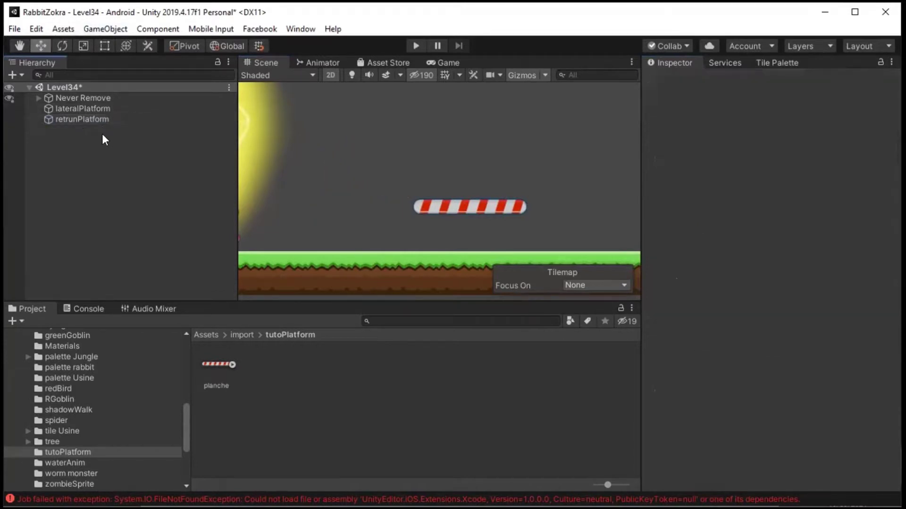
pyautogui.click(101, 119)
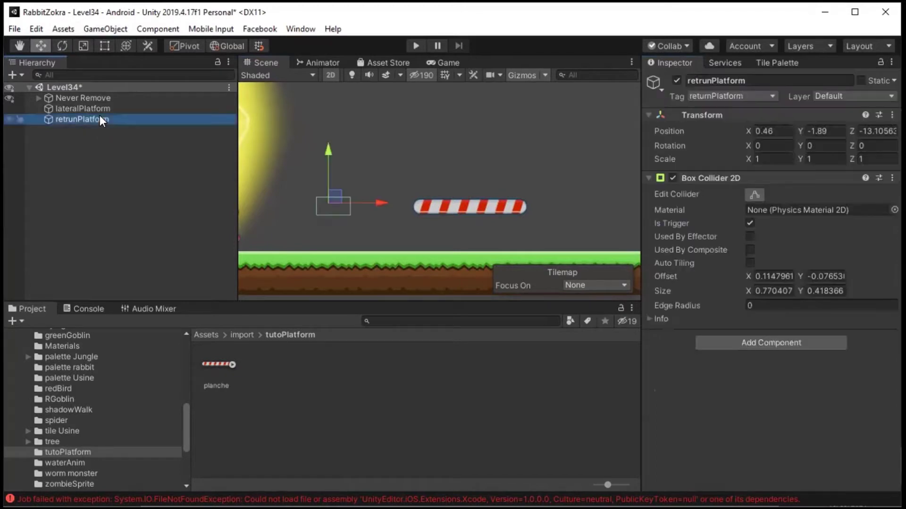
pyautogui.hotkey('ctrl', 'd')
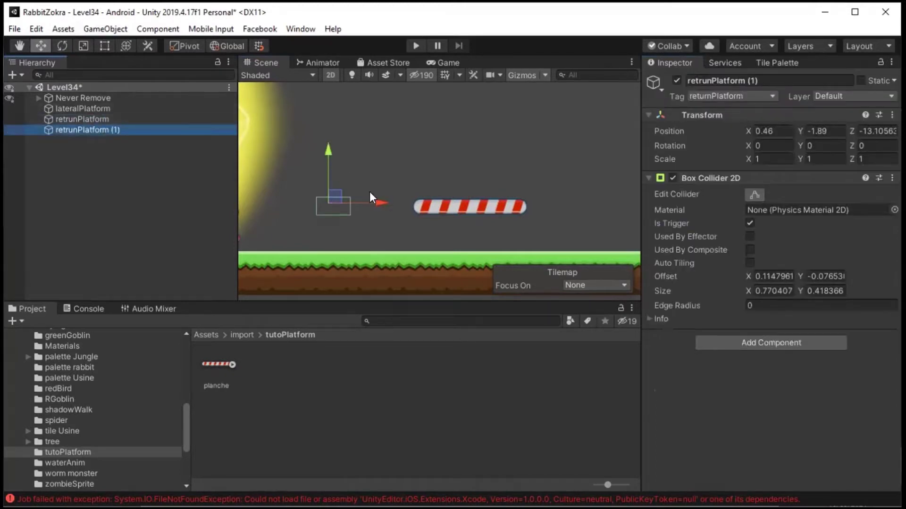
pyautogui.moveTo(376, 204); pyautogui.dragTo(594, 209)
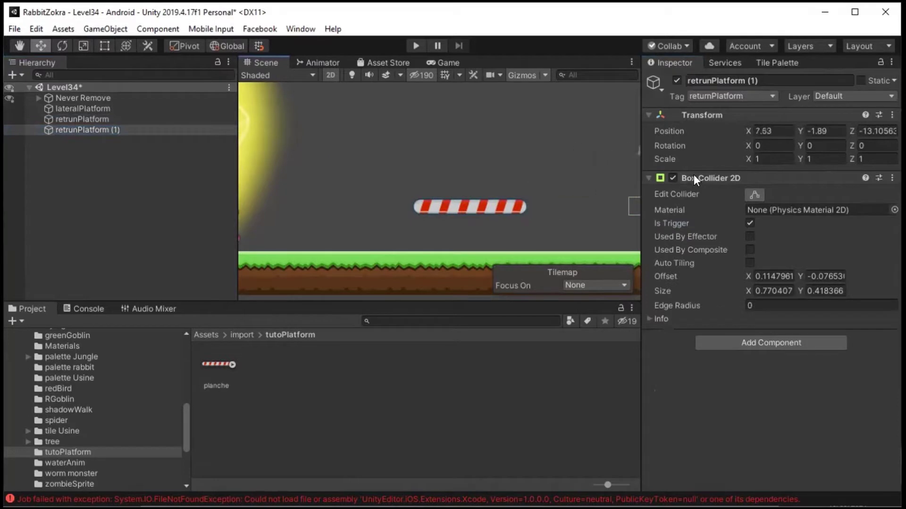
pyautogui.moveTo(595, 209); pyautogui.dragTo(475, 205, button='middle')
pyautogui.rightClick(133, 220)
# Step: Create an empty object named lateralPlatform&Co
pyautogui.click(212, 348)
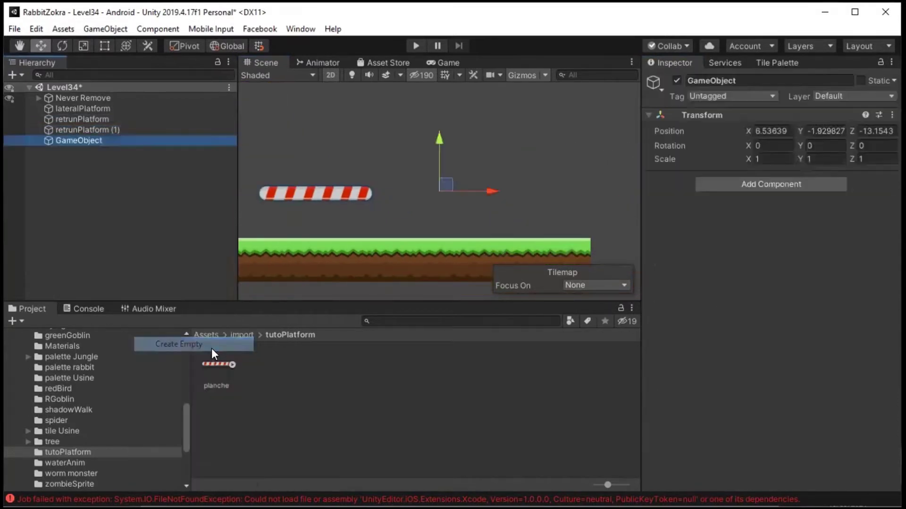
pyautogui.click(715, 79)
pyautogui.press('BackSpace')
pyautogui.write('lateralPlatform&Co')
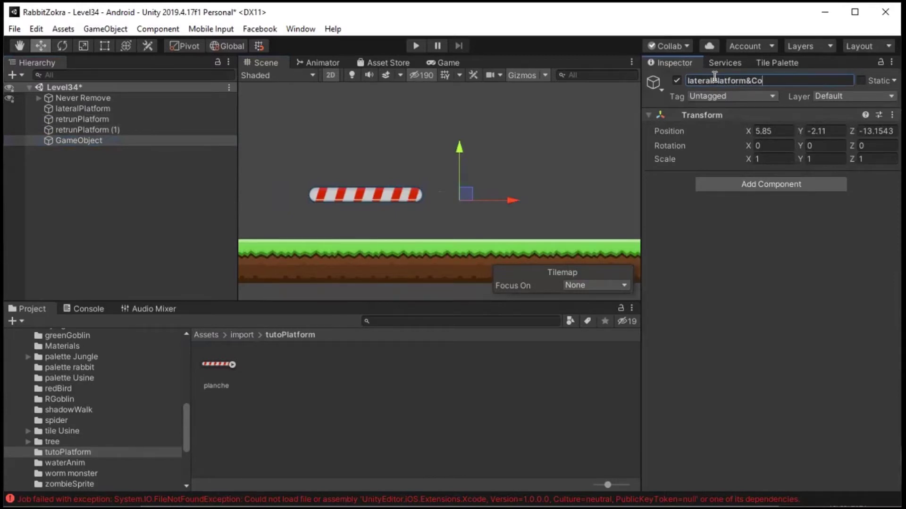
pyautogui.press('Return')
# Step: Drag lateralPlatform and both retrunPlatform objects into lateralPlatform&Co
pyautogui.click(137, 111)
pyautogui.keyDown('shift'); pyautogui.click(123, 128); pyautogui.keyUp('shift')
pyautogui.moveTo(124, 126); pyautogui.dragTo(93, 136)
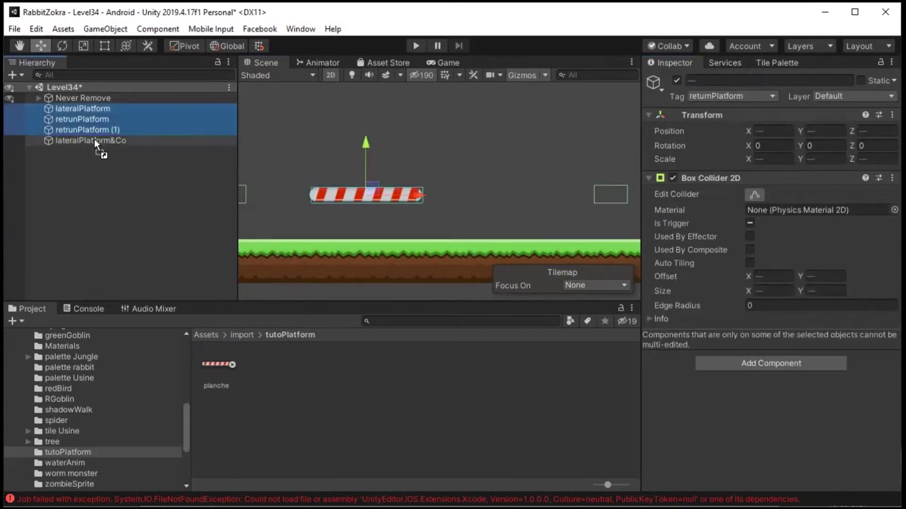
pyautogui.moveTo(92, 137); pyautogui.dragTo(94, 140)
pyautogui.rightClick(326, 433)
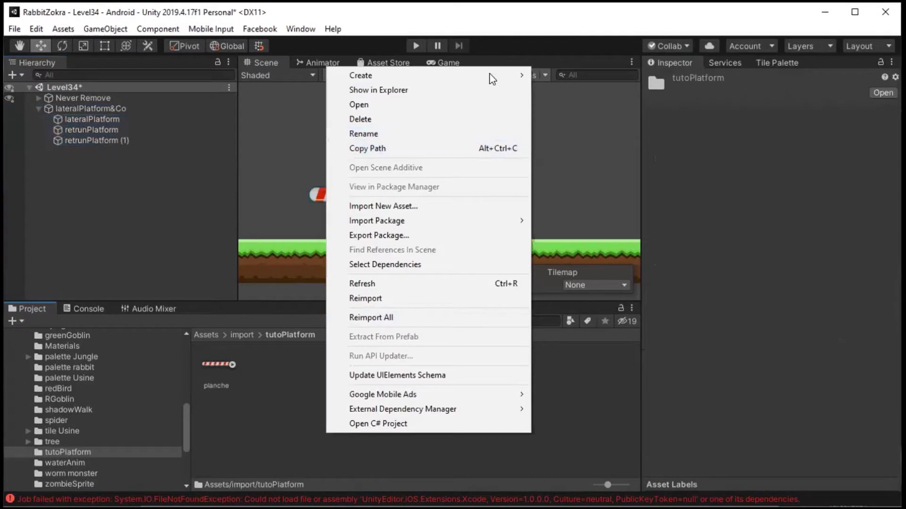
pyautogui.moveTo(361, 75)
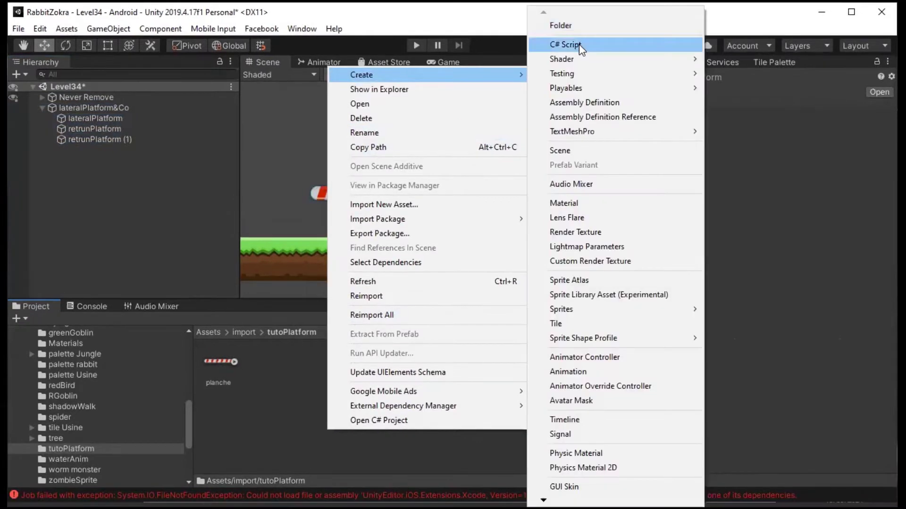
# Step: Create the C# script lateralPlatformScript in tutoPlatform and open it in VS Code
pyautogui.click(579, 44)
pyautogui.write('late')
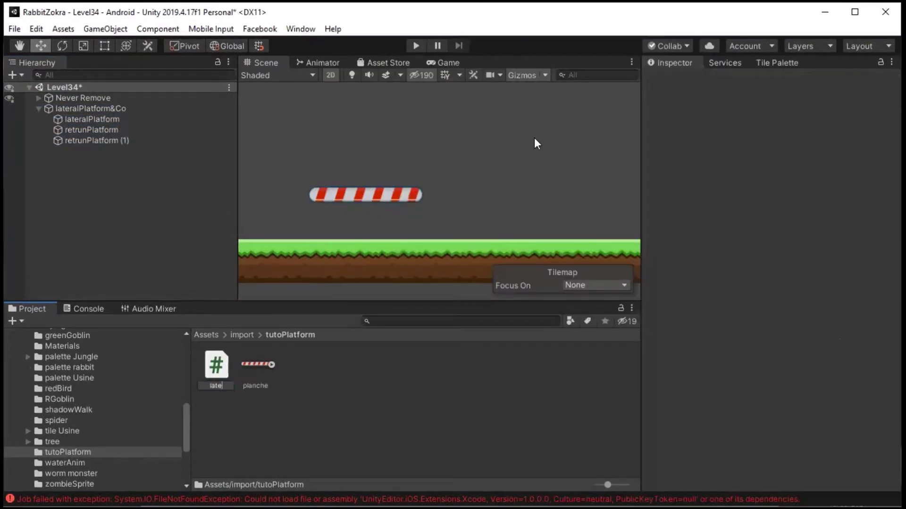
pyautogui.write('ralPlatfo')
pyautogui.write('rmScript')
pyautogui.press('Return')
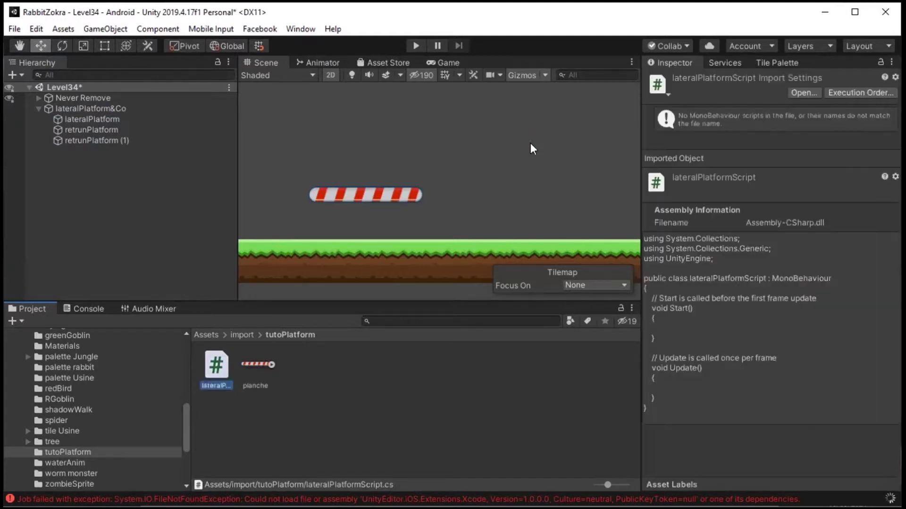
pyautogui.press('Return')
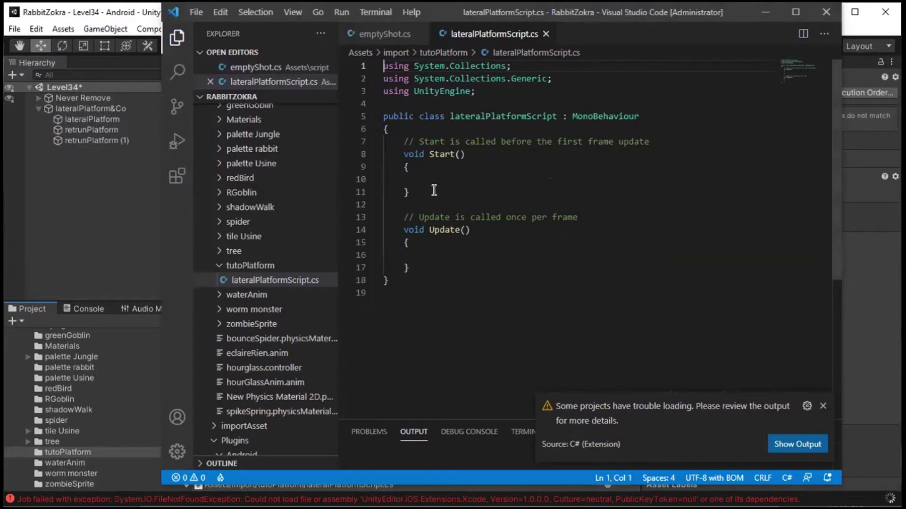
# Step: Remove the empty Start method and Update comment, and declare public float Speed = 5f
pyautogui.moveTo(434, 190); pyautogui.dragTo(388, 141)
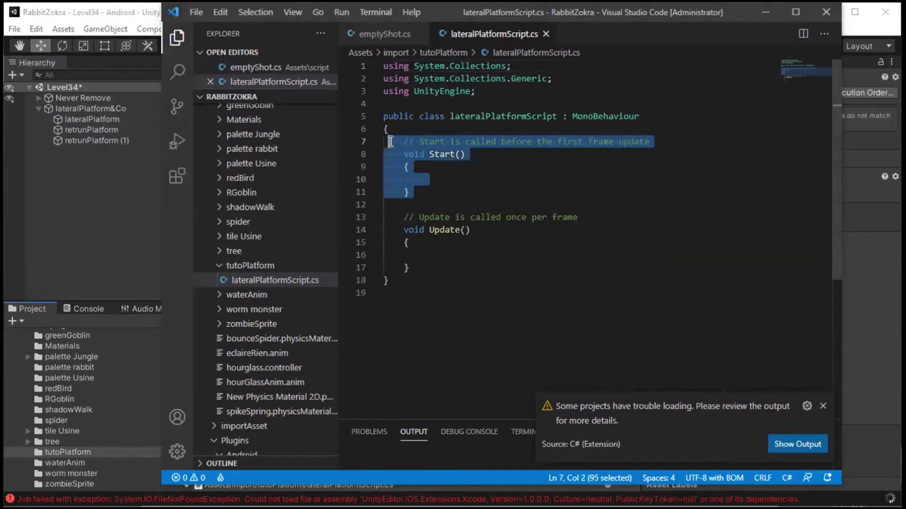
pyautogui.press('BackSpace')
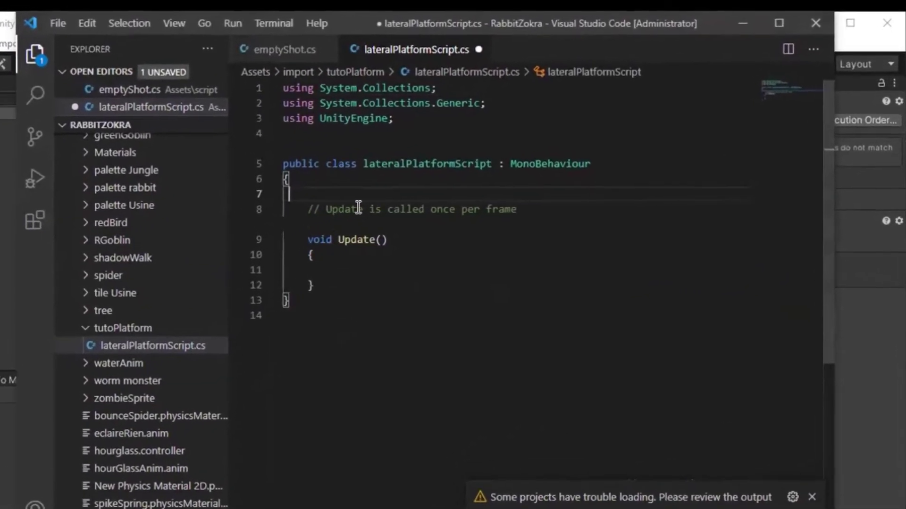
pyautogui.moveTo(499, 222); pyautogui.dragTo(277, 221)
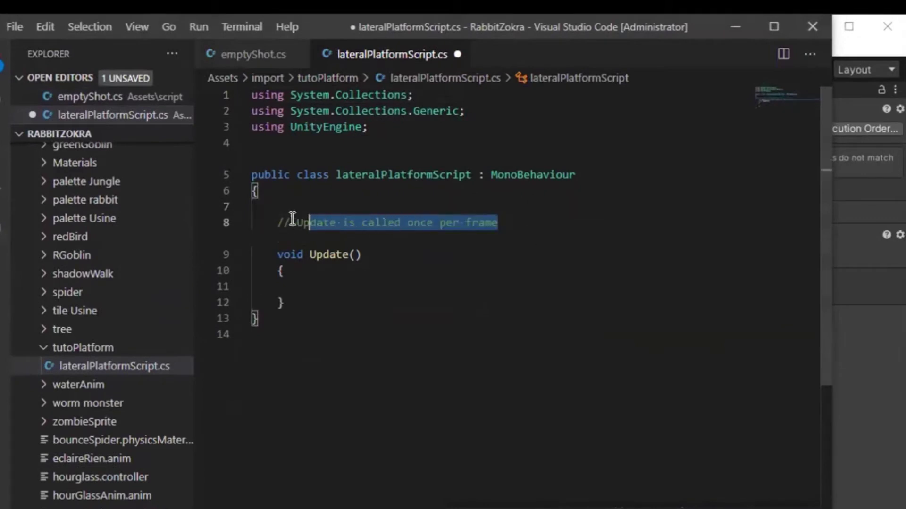
pyautogui.press('BackSpace')
pyautogui.click(311, 207)
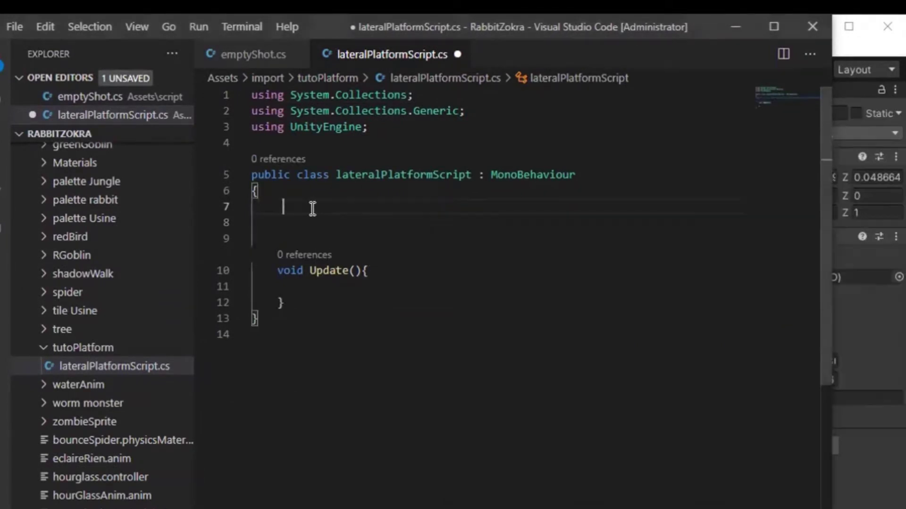
pyautogui.write('public float Speed =5f;')
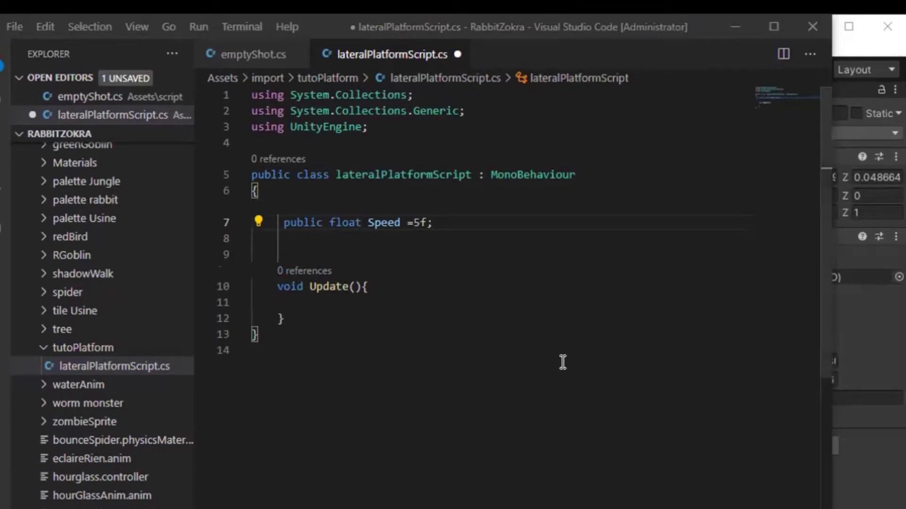
# Step: Add transform.Translate to Update, paste a Speed-flipping OnTriggerEnter2D, and save
pyautogui.click(348, 312)
pyautogui.write('transform.Translate ( Speed * Time.deltaTime, 0, 0);')
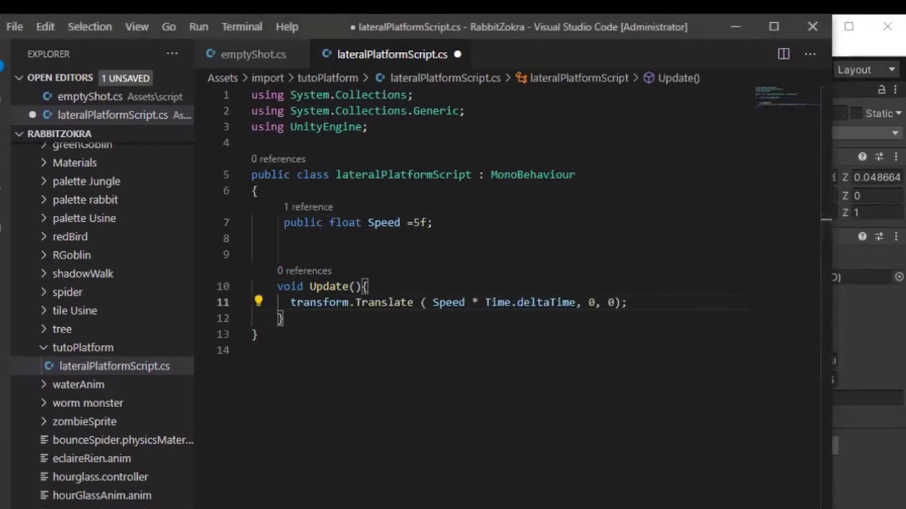
pyautogui.hotkey('ctrl', 'v')
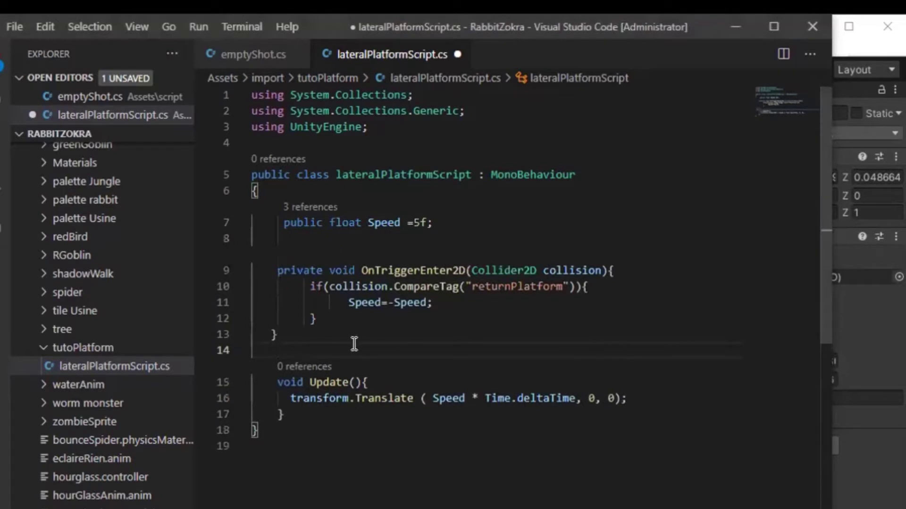
pyautogui.hotkey('ctrl', 's')
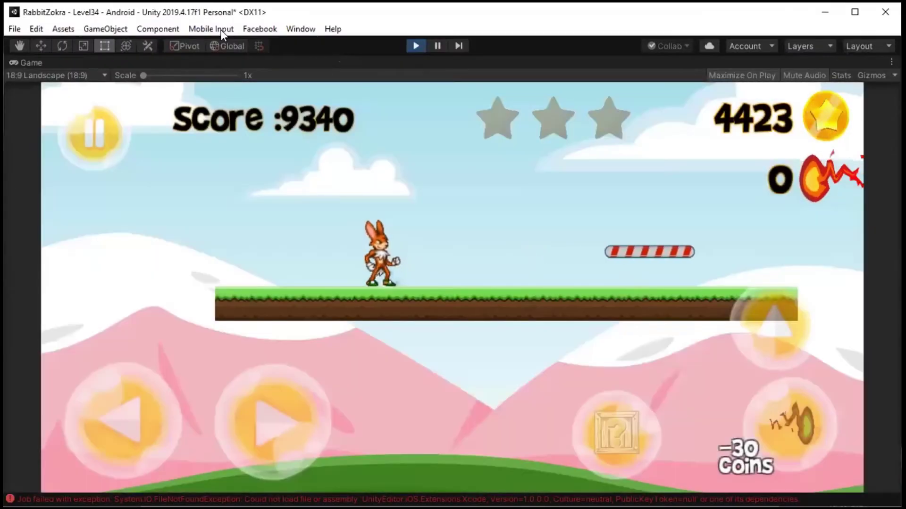
# Step: Run and jump the rabbit onto the sliding striped platform, onto the grass, and back
pyautogui.press('Right')
pyautogui.press('space')
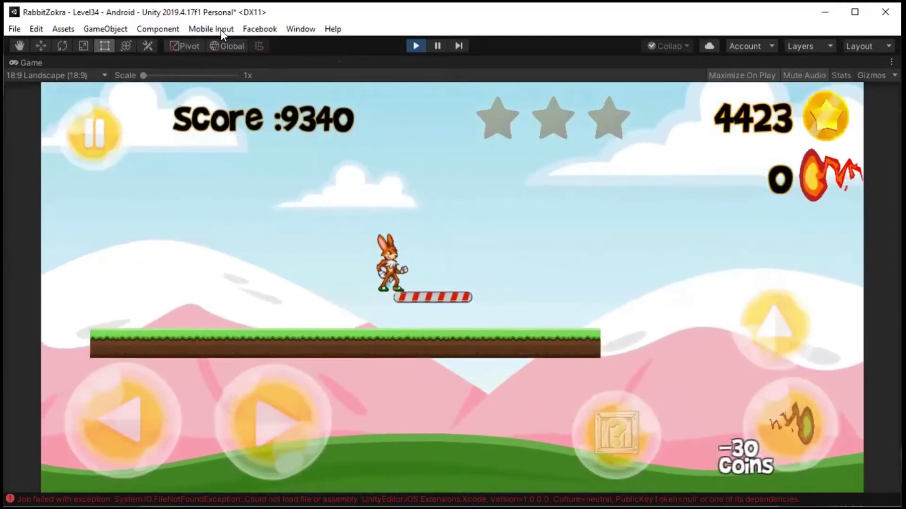
pyautogui.press('space')
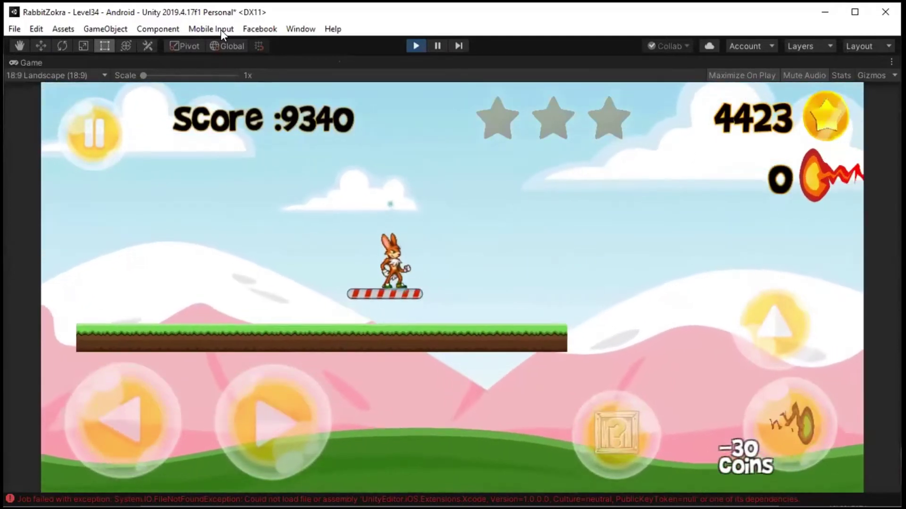
pyautogui.press('space')
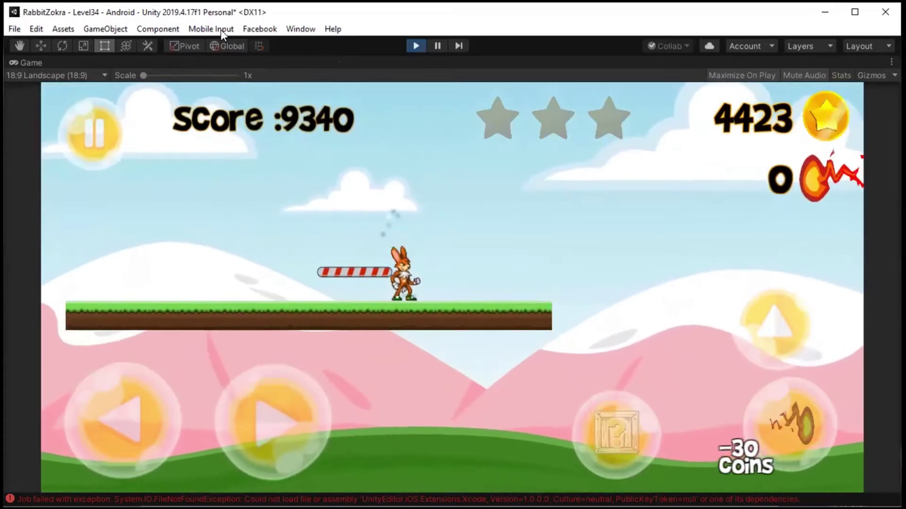
pyautogui.press('space')
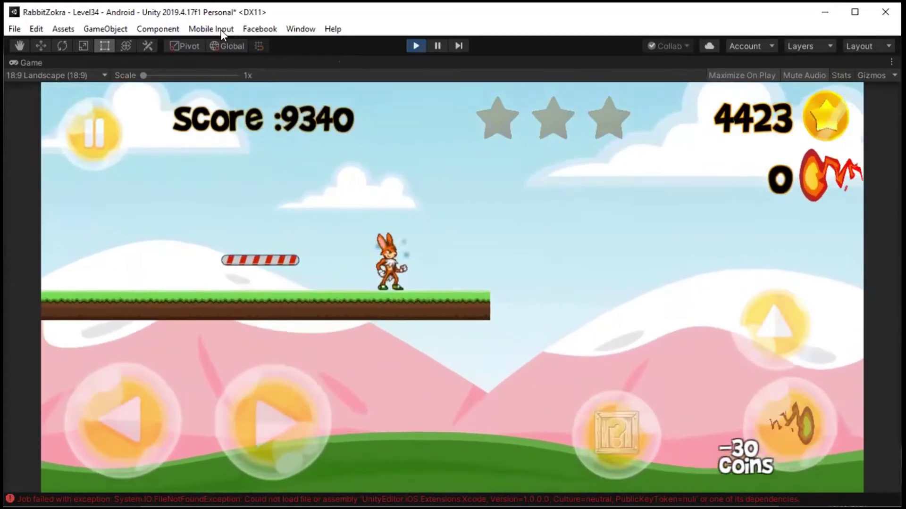
pyautogui.press('space')
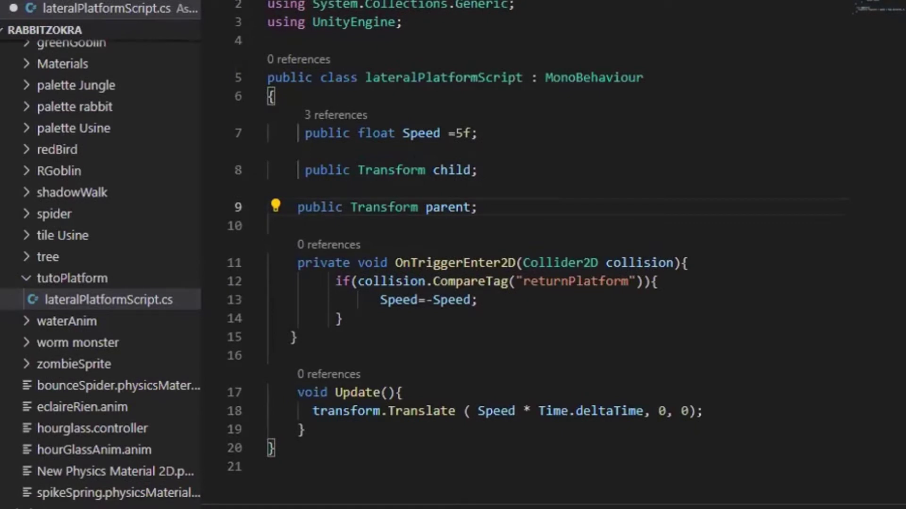
# Step: Add OnCollisionEnter2D/Exit2D handlers that parent the Player to the platform, then save
pyautogui.click(424, 330)
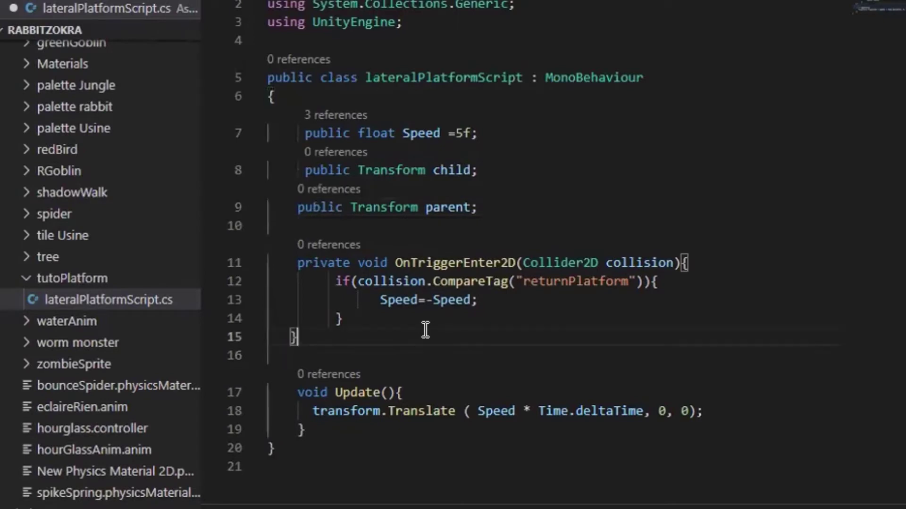
pyautogui.press('Return')
pyautogui.hotkey('ctrl', 'v')
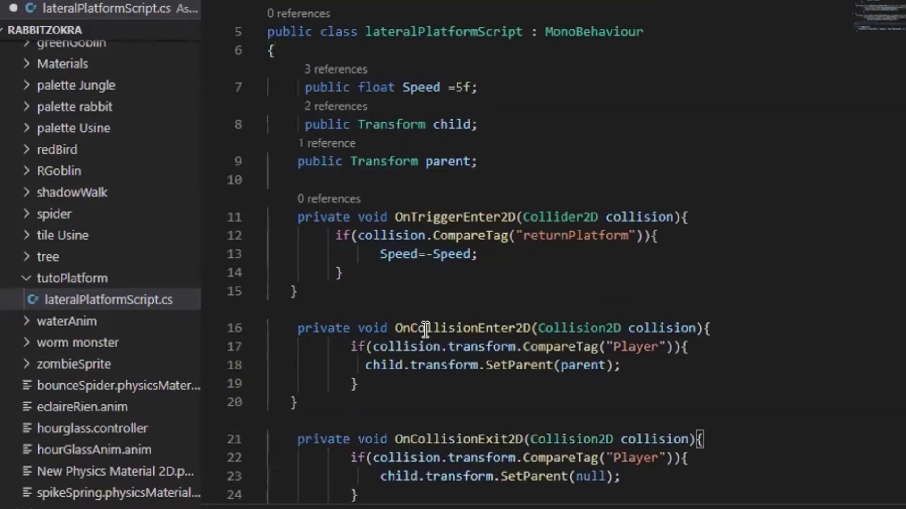
pyautogui.scroll(-1, 424, 331)
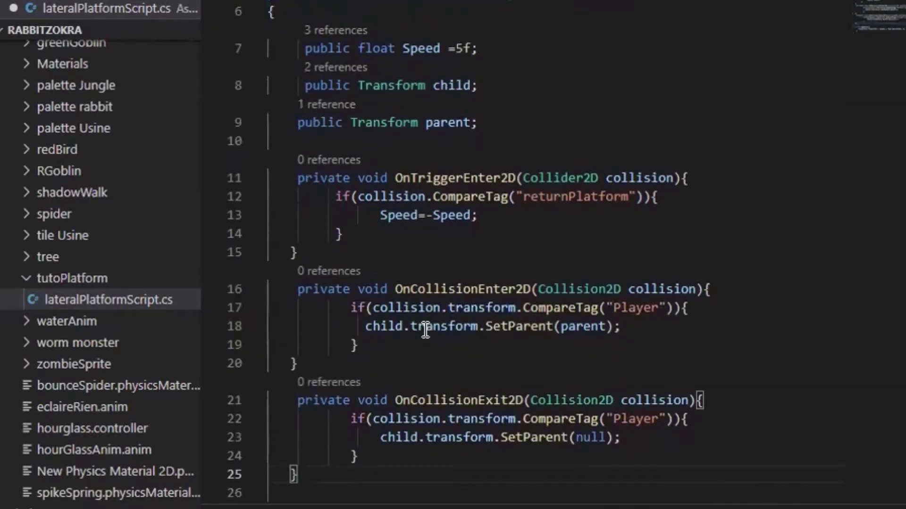
pyautogui.scroll(-1, 425, 330)
pyautogui.scroll(-1, 425, 330)
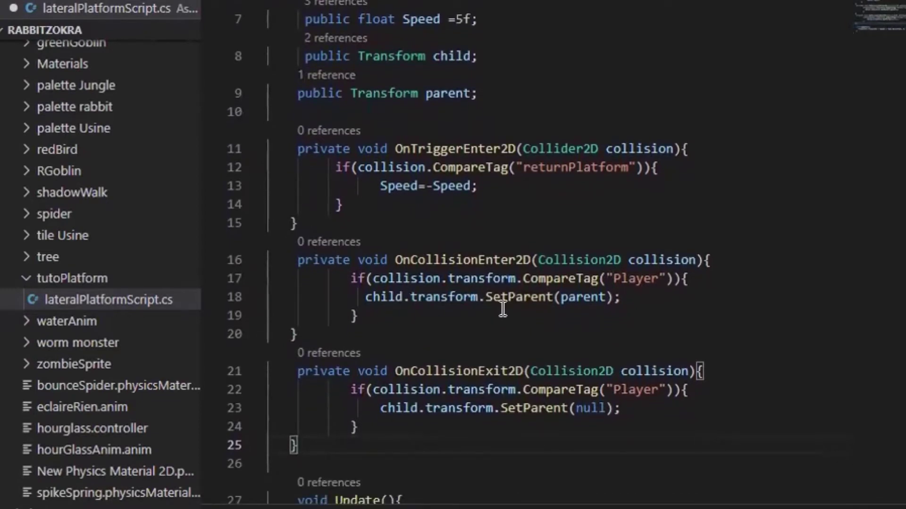
pyautogui.hotkey('ctrl', 's')
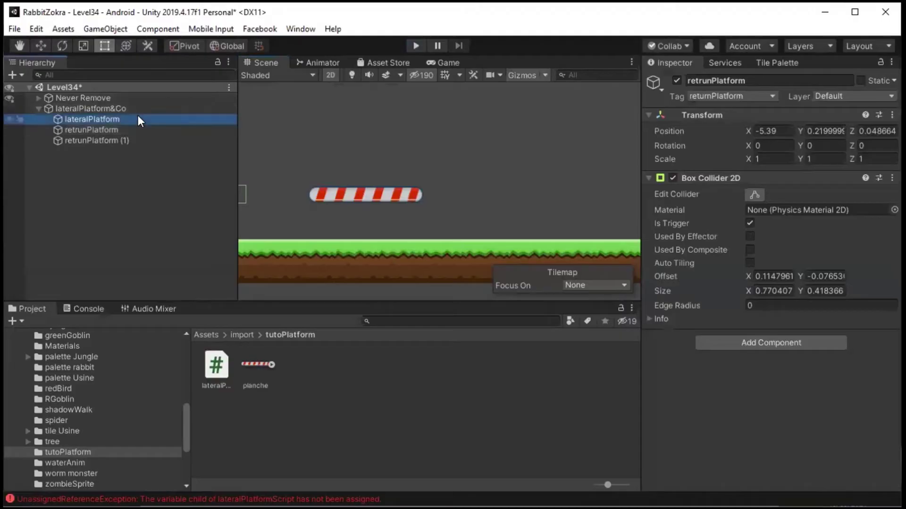
# Step: Set the script's Parent field to lateralPlatform and its Child field to rabit
pyautogui.click(138, 117)
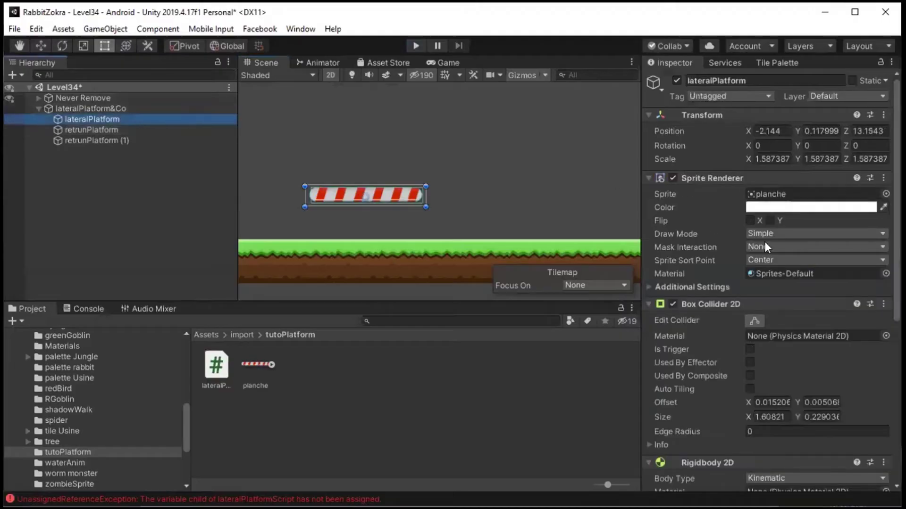
pyautogui.scroll(-3, 792, 262)
pyautogui.scroll(-5, 822, 284)
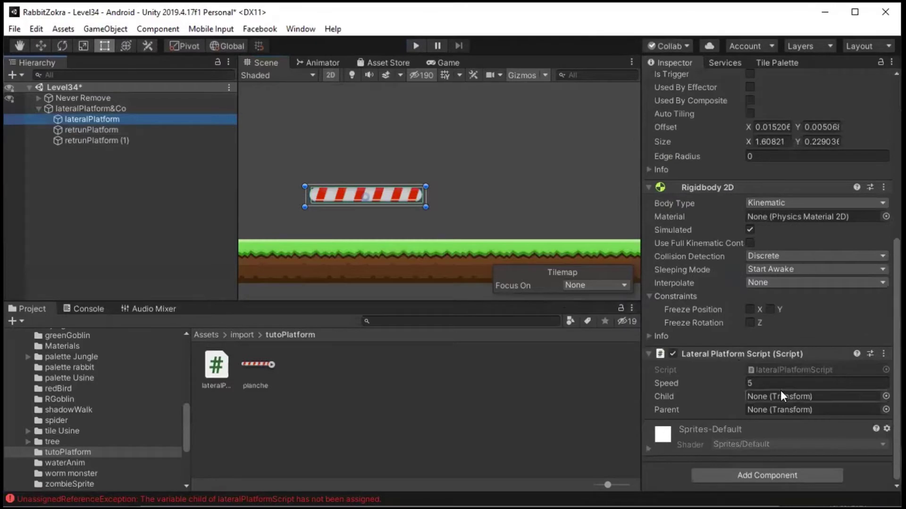
pyautogui.moveTo(105, 116); pyautogui.dragTo(697, 355)
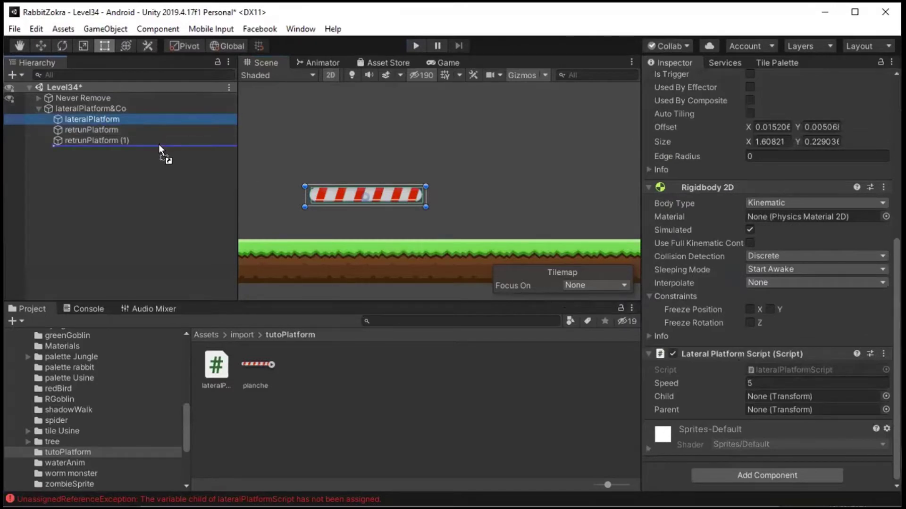
pyautogui.moveTo(698, 354); pyautogui.dragTo(762, 406)
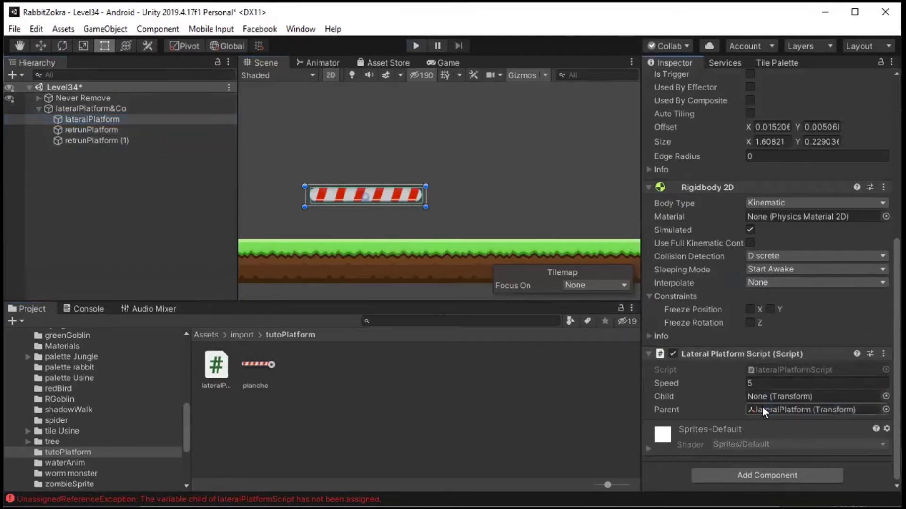
pyautogui.click(39, 98)
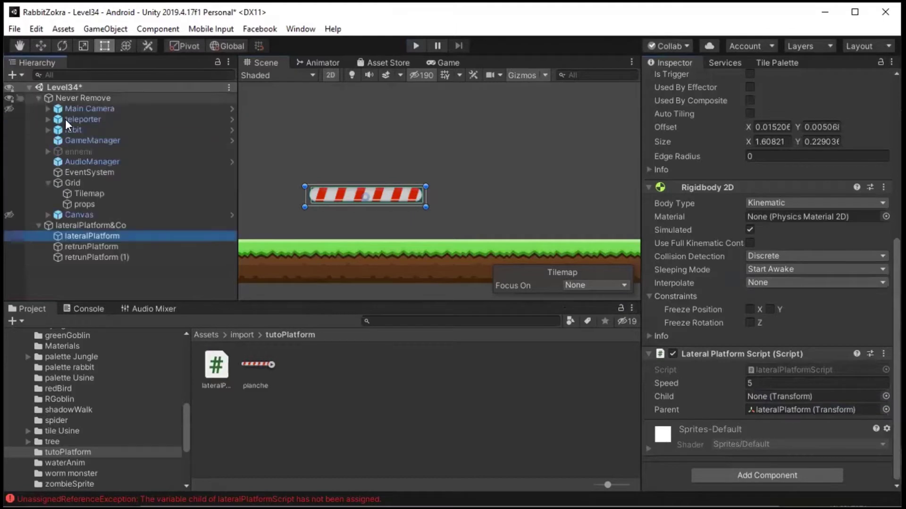
pyautogui.moveTo(70, 130); pyautogui.dragTo(770, 397)
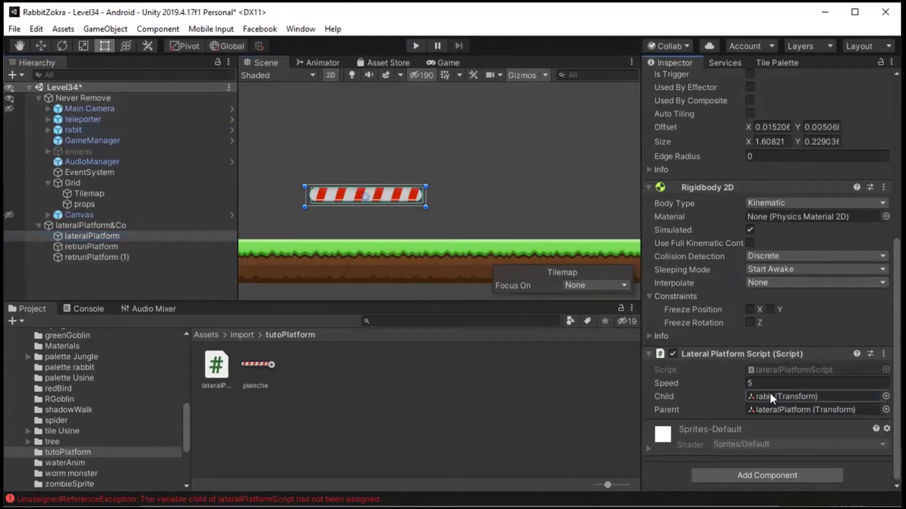
pyautogui.click(413, 47)
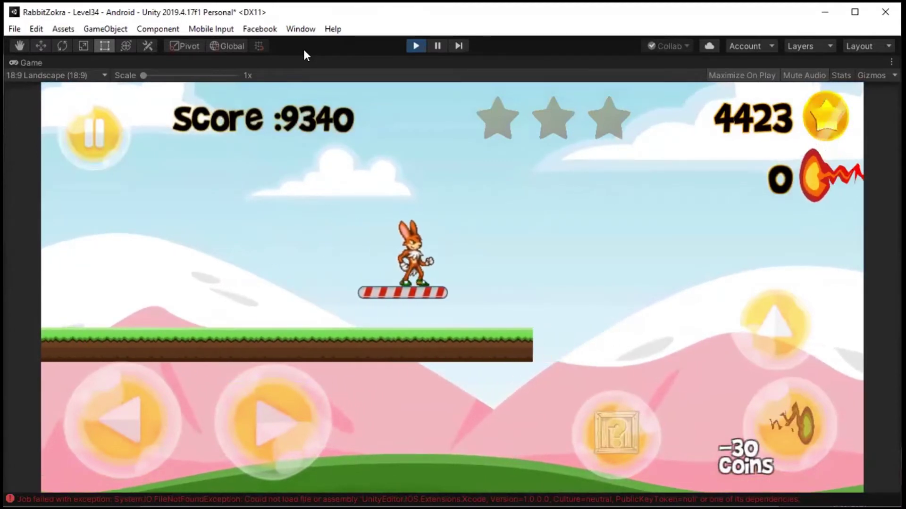
pyautogui.click(414, 45)
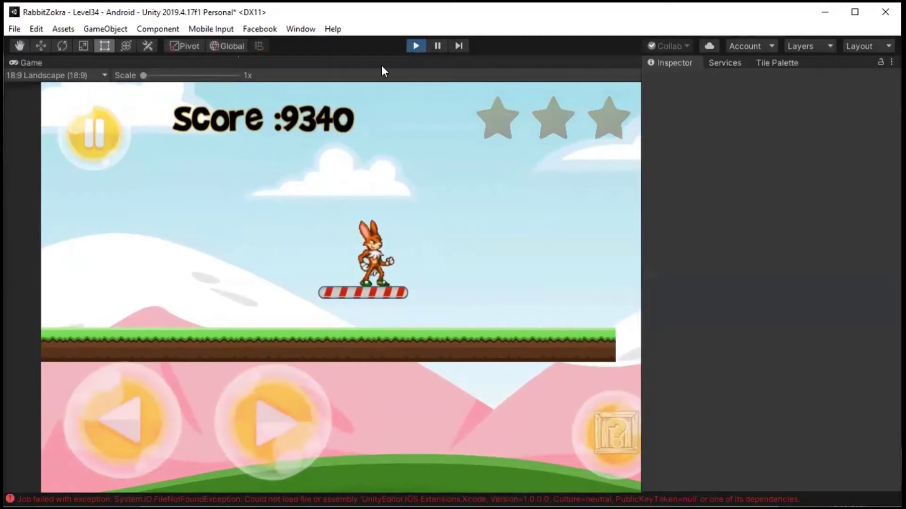
pyautogui.moveTo(90, 223); pyautogui.dragTo(391, 397)
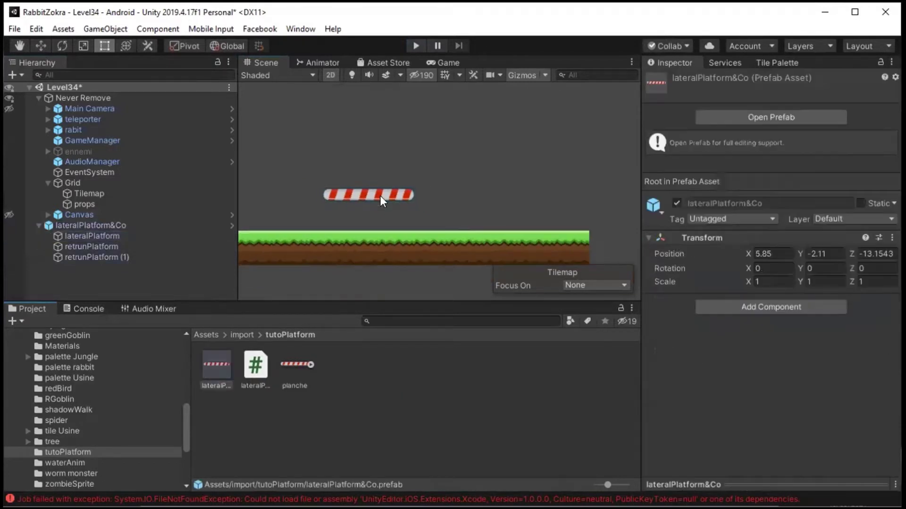
# Step: Rename the scene's platform group from lateralPlatform&Co to verticallPlatform&Co
pyautogui.click(379, 196)
pyautogui.click(711, 81)
pyautogui.press('BackSpace')
pyautogui.press('BackSpace')
pyautogui.press('BackSpace')
pyautogui.write('ve')
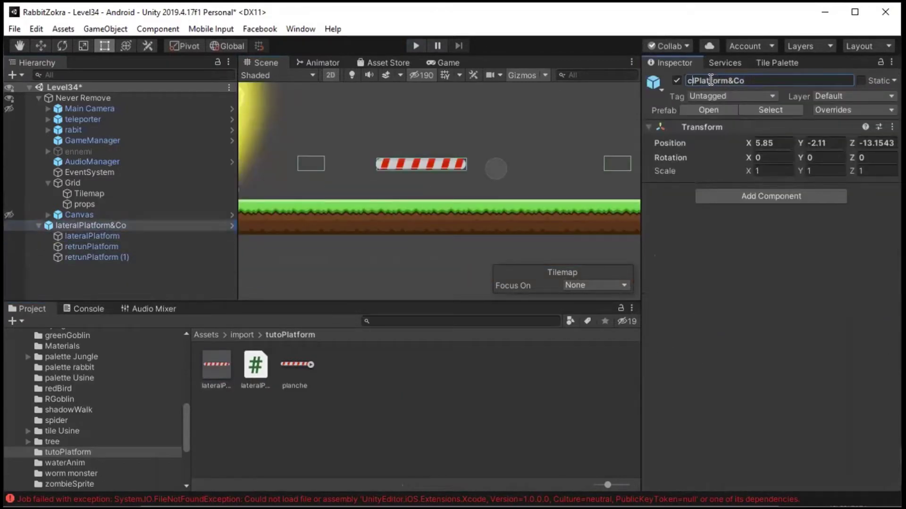
pyautogui.write('rtical')
pyautogui.press('Return')
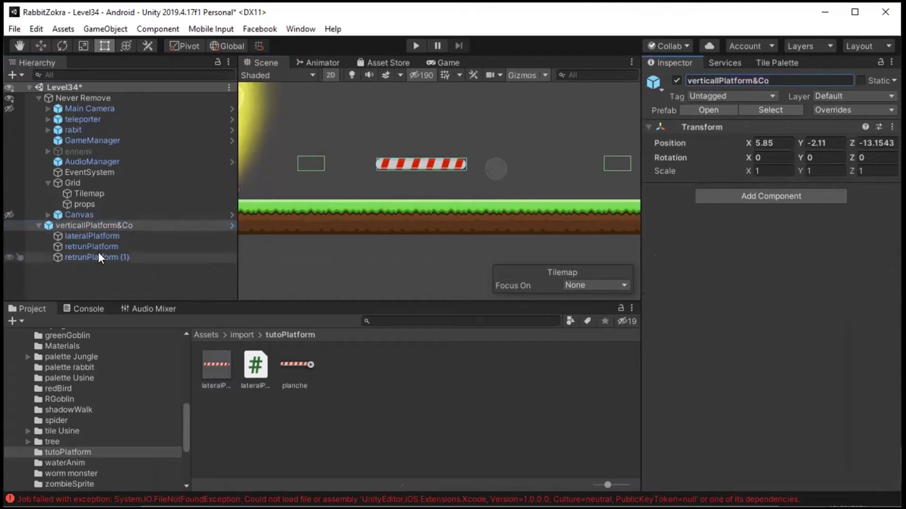
# Step: Move both retrunPlatform markers, placing the second one high above the platform
pyautogui.click(99, 246)
pyautogui.click(47, 40)
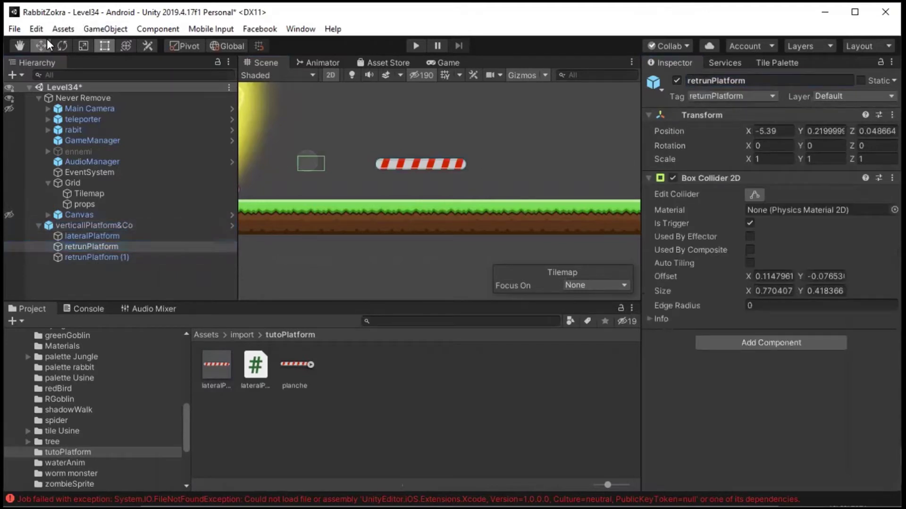
pyautogui.moveTo(313, 157); pyautogui.dragTo(414, 183)
pyautogui.click(104, 255)
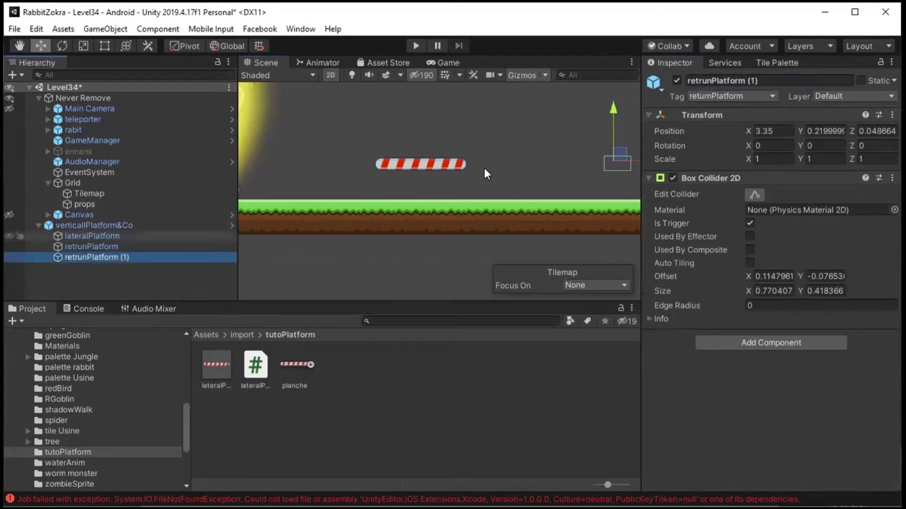
pyautogui.moveTo(484, 167)
pyautogui.mouseDown(button='middle')
pyautogui.moveTo(510, 169)
pyautogui.moveTo(479, 223)
pyautogui.moveTo(531, 218)
pyautogui.mouseUp(button='middle')
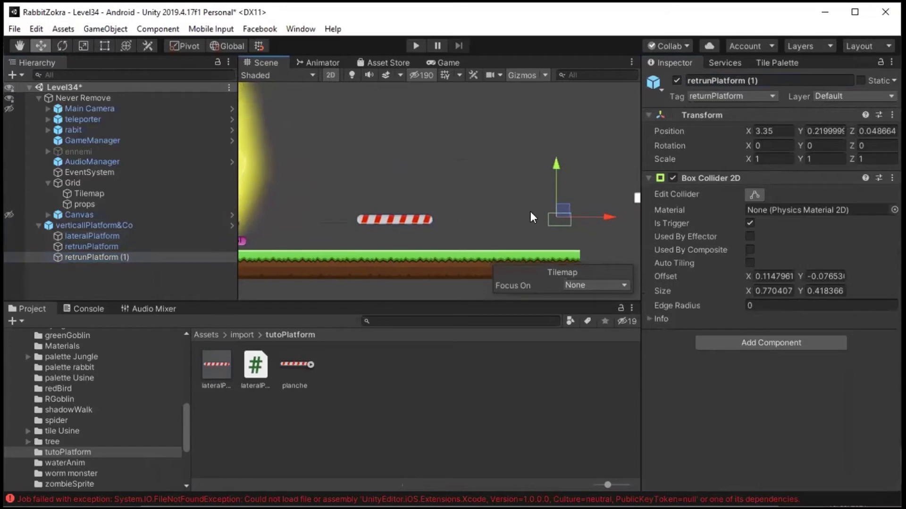
pyautogui.moveTo(562, 206); pyautogui.dragTo(398, 100)
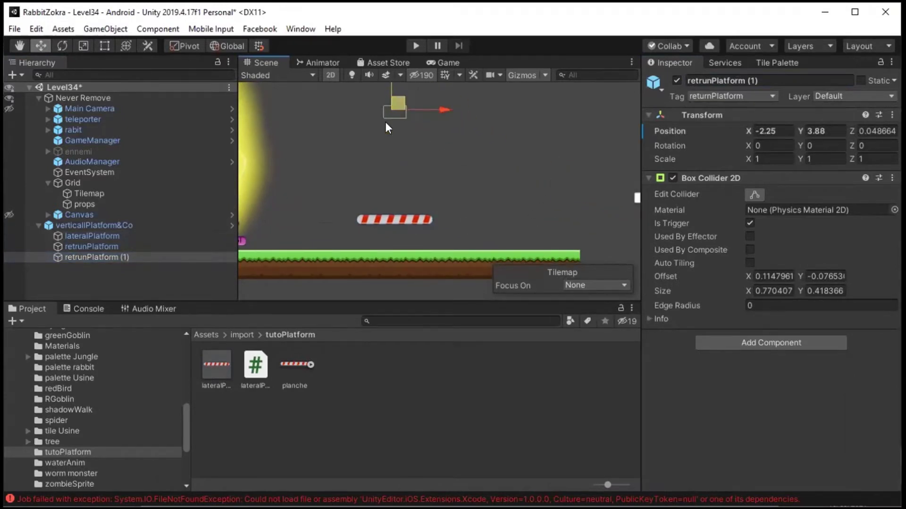
# Step: Create a C# script named verticalPlatformScript in the tutoPlatform folder
pyautogui.click(448, 394)
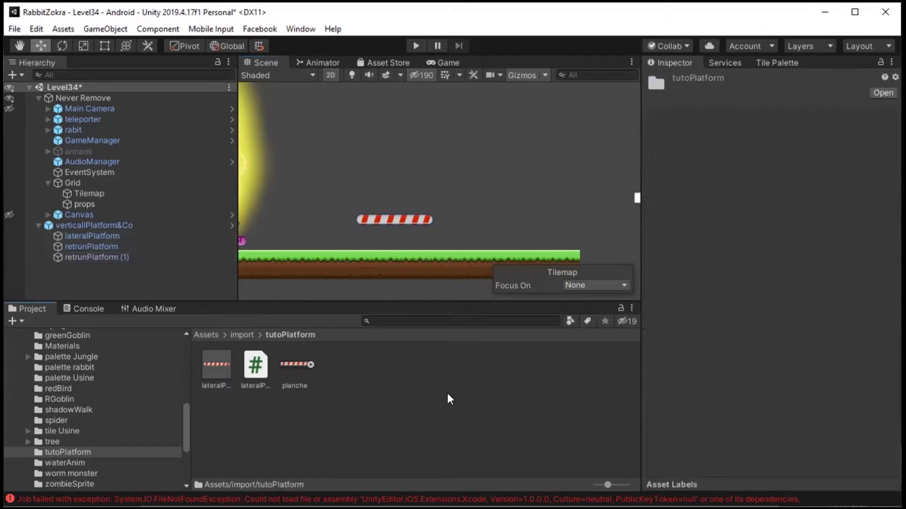
pyautogui.rightClick(447, 394)
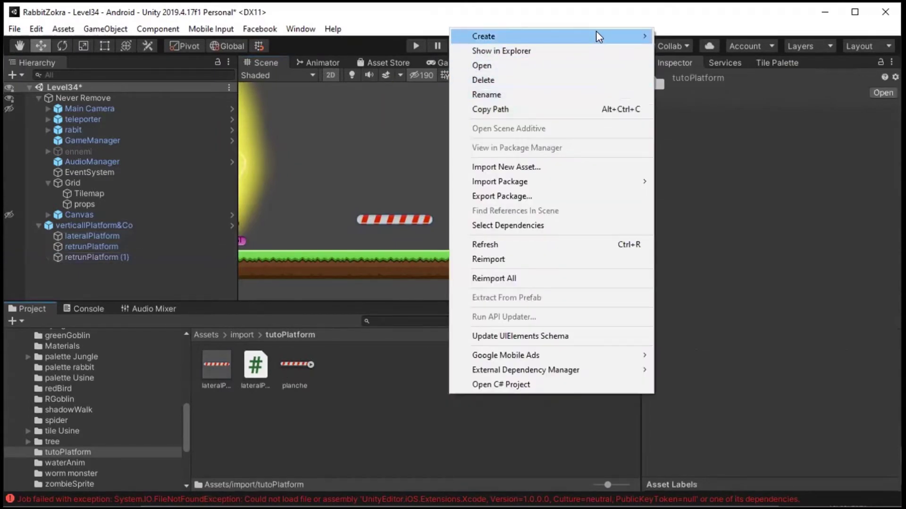
pyautogui.moveTo(548, 37)
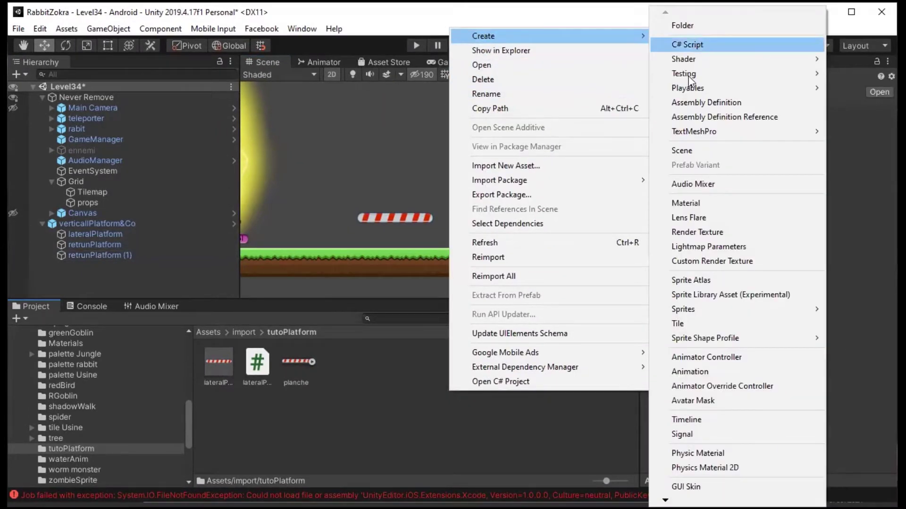
pyautogui.click(694, 44)
pyautogui.write('verticalP')
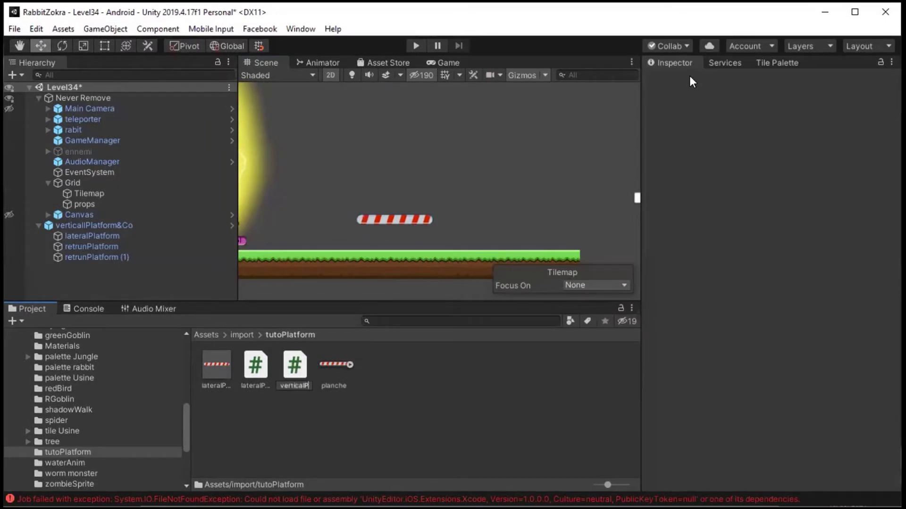
pyautogui.write('latf')
pyautogui.write('ormScript')
pyautogui.click(102, 237)
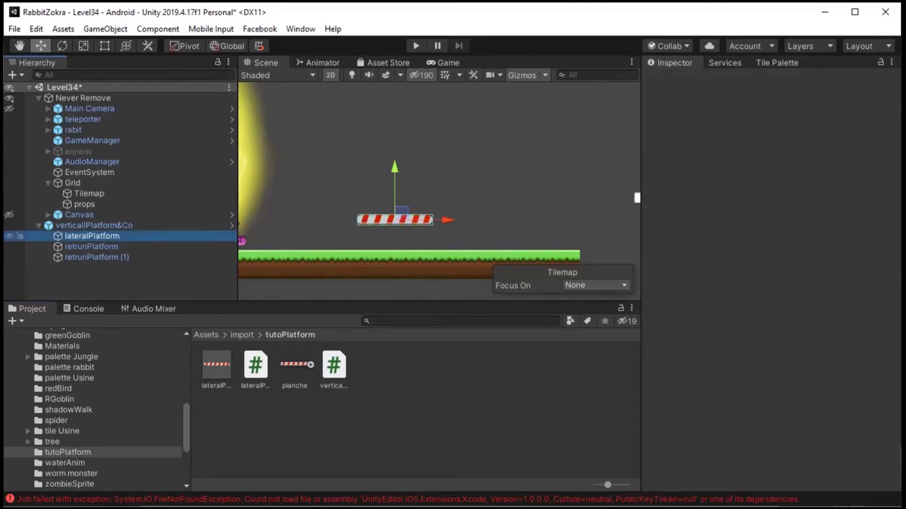
pyautogui.scroll(-5, 835, 381)
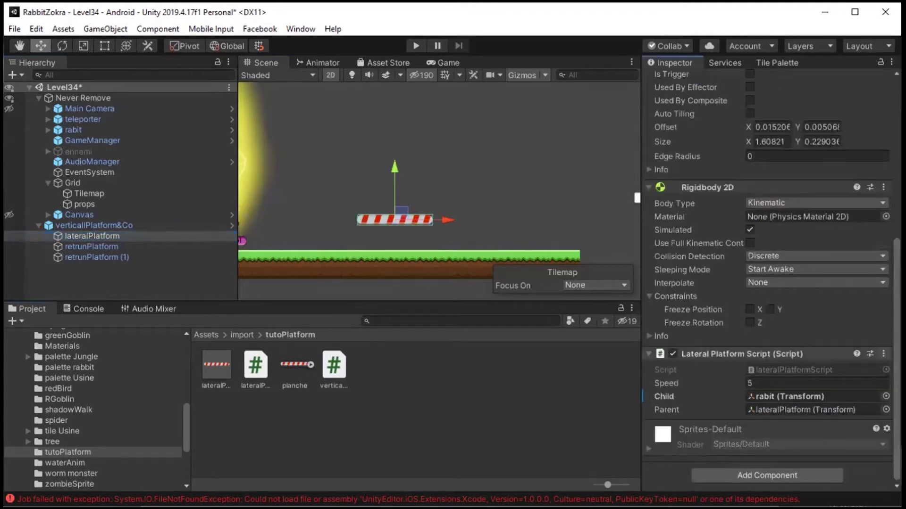
# Step: Replace lateralPlatform's Lateral Platform Script component with verticalPlatformScript
pyautogui.click(883, 187)
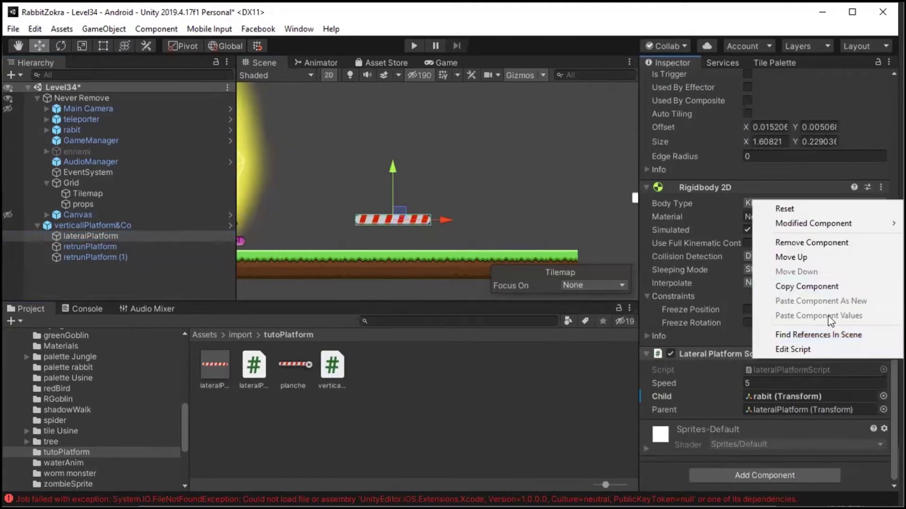
pyautogui.click(812, 242)
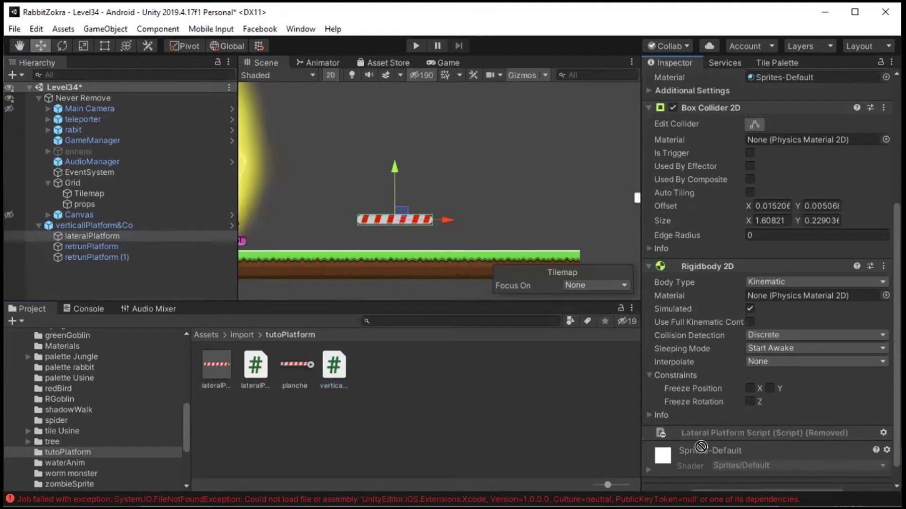
pyautogui.scroll(-3, 682, 474)
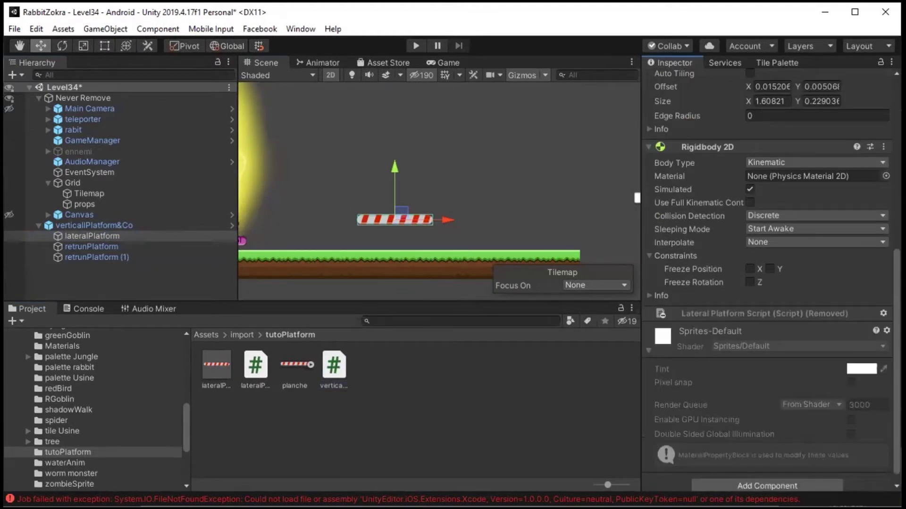
pyautogui.moveTo(674, 471); pyautogui.dragTo(672, 472)
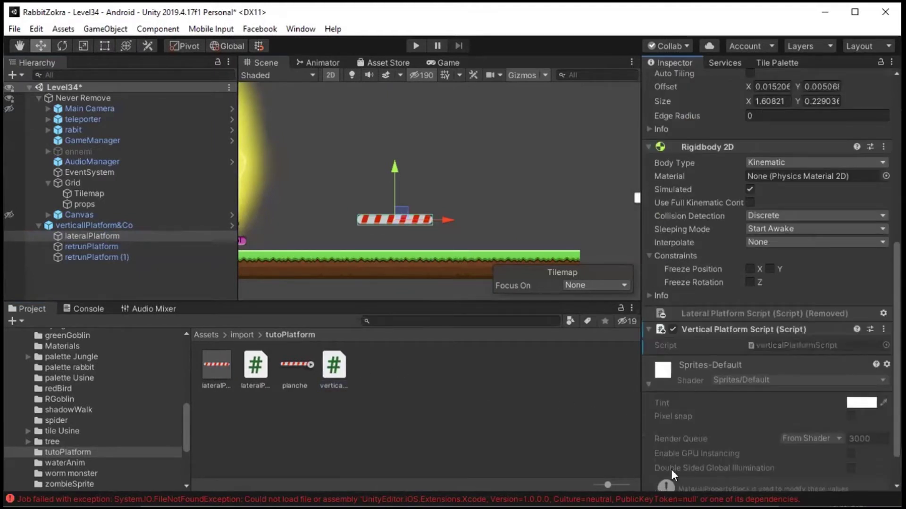
pyautogui.click(774, 348)
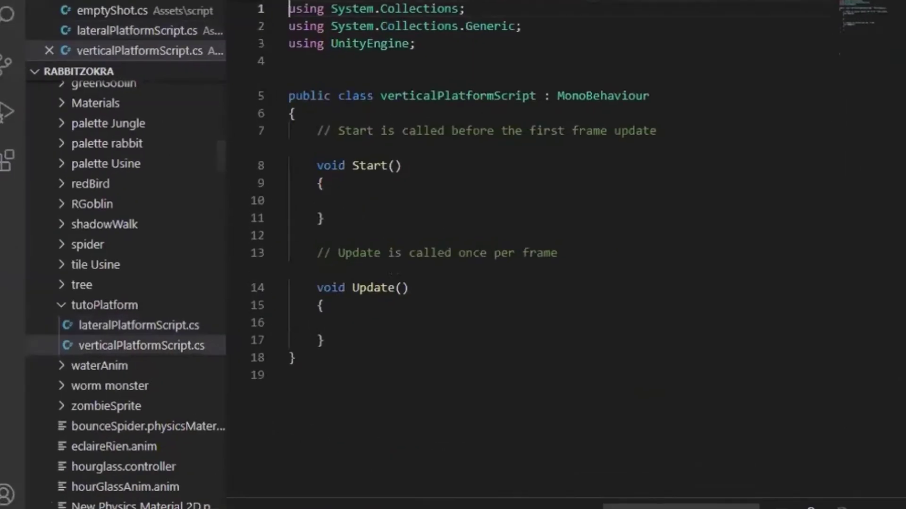
# Step: Paste lateralPlatformScript's code over verticalPlatformScript's Start and Update boilerplate
pyautogui.click(139, 326)
pyautogui.scroll(1, 390, 26)
pyautogui.scroll(2, 354, 85)
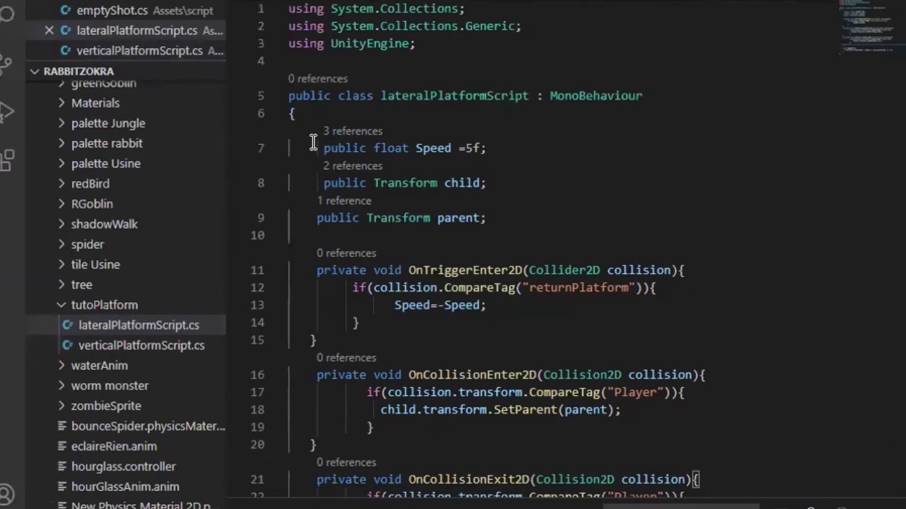
pyautogui.hotkey('ctrl', 'a')
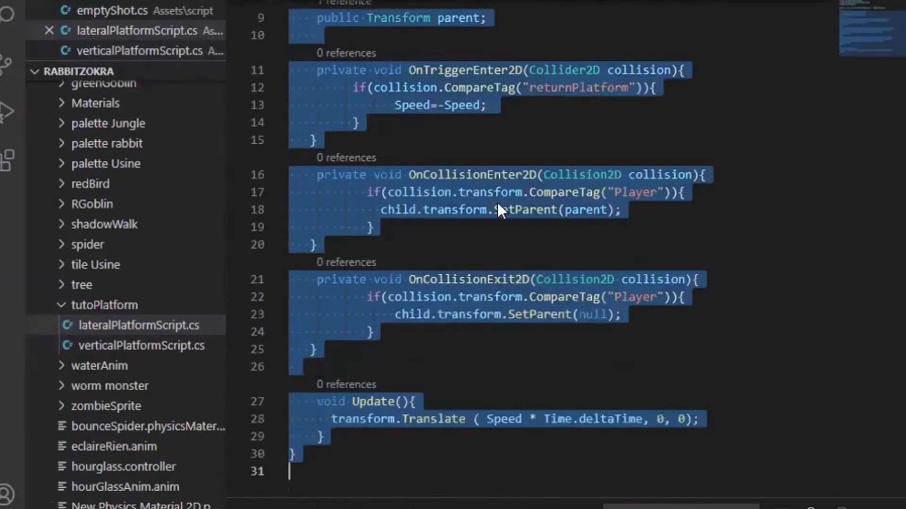
pyautogui.click(142, 345)
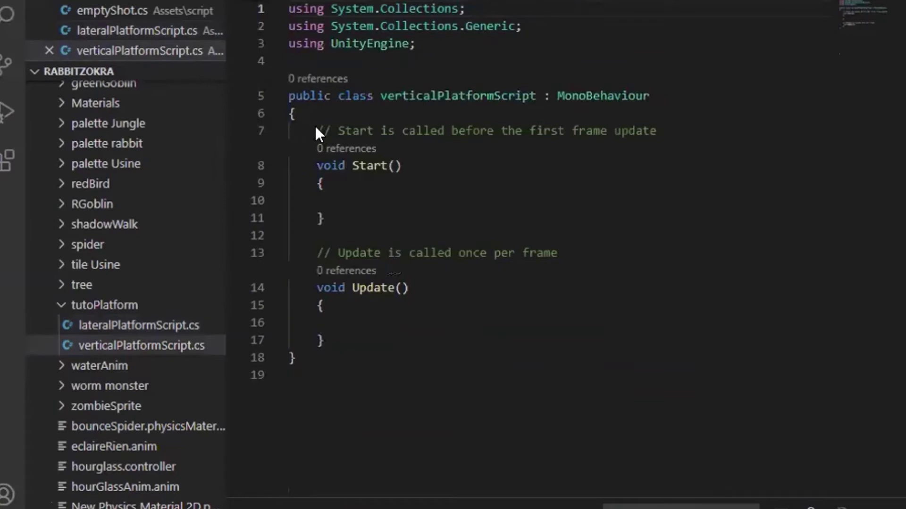
pyautogui.moveTo(318, 128); pyautogui.dragTo(417, 395)
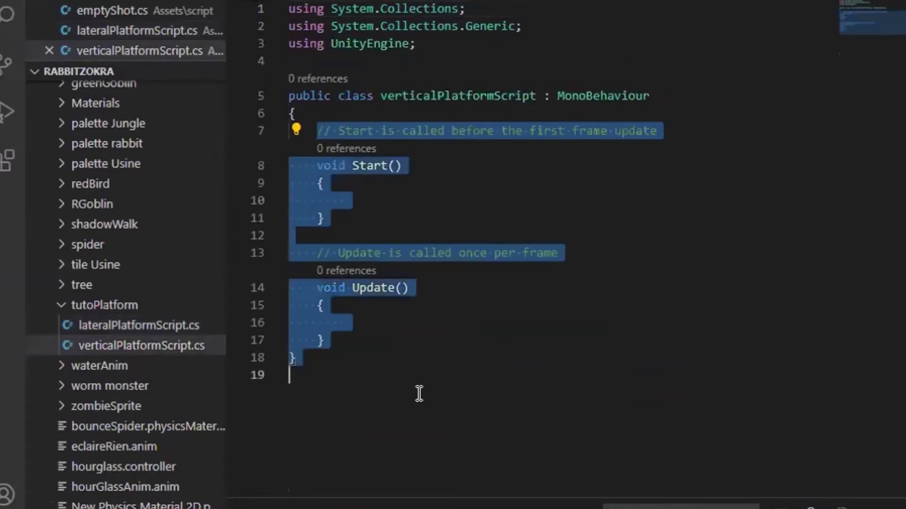
pyautogui.hotkey('ctrl', 'v')
pyautogui.scroll(-1, 416, 340)
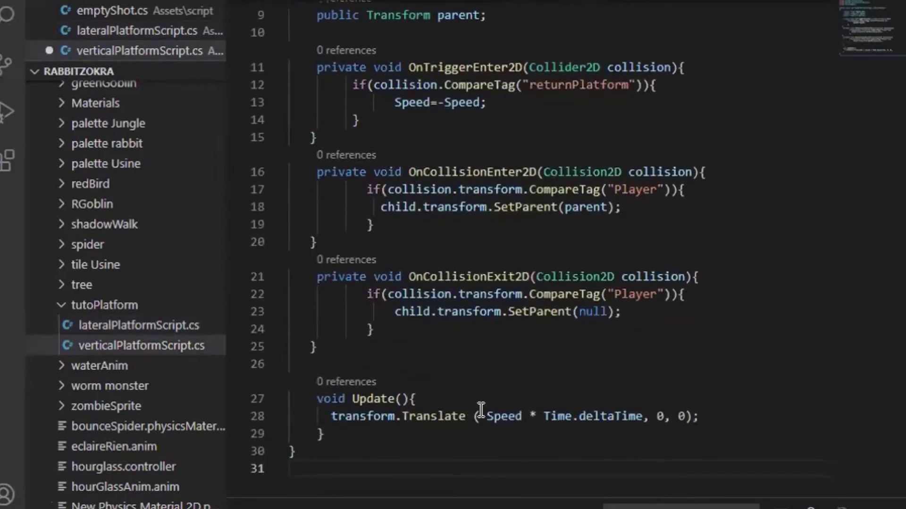
# Step: Change the Translate call to (0, Speed * Time.deltaTime, 0), save, and return to Unity
pyautogui.moveTo(485, 414); pyautogui.dragTo(661, 417)
pyautogui.click(661, 416)
pyautogui.press('BackSpace')
pyautogui.press('BackSpace')
pyautogui.press('BackSpace')
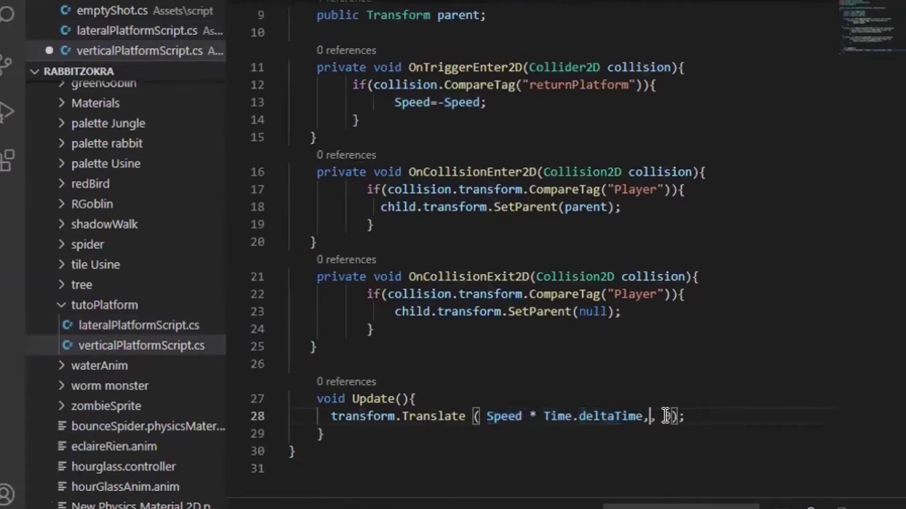
pyautogui.press('Delete')
pyautogui.click(480, 417)
pyautogui.write('(')
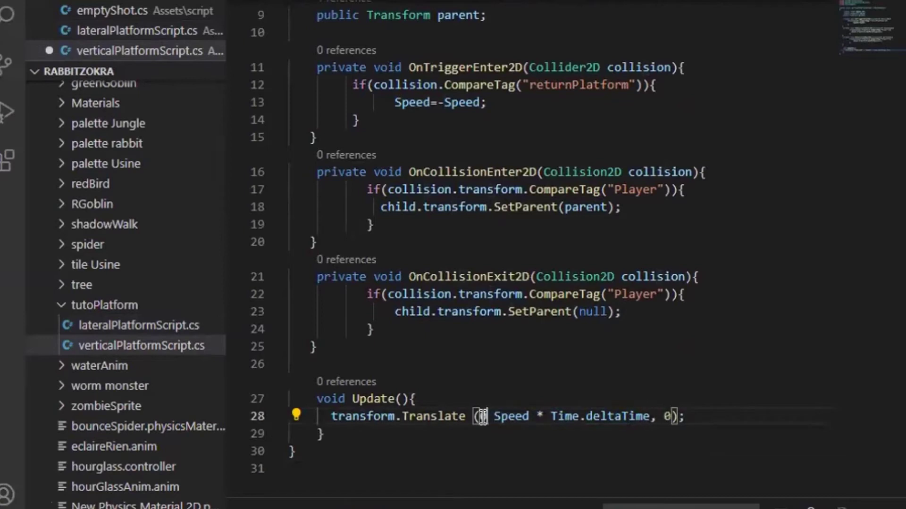
pyautogui.write('0,')
pyautogui.hotkey('ctrl', 's')
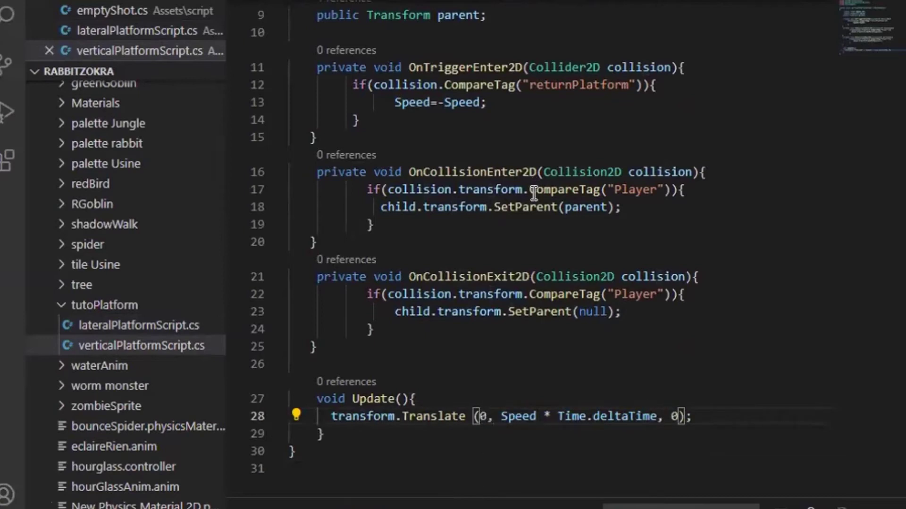
pyautogui.hotkey('alt', 'Tab')
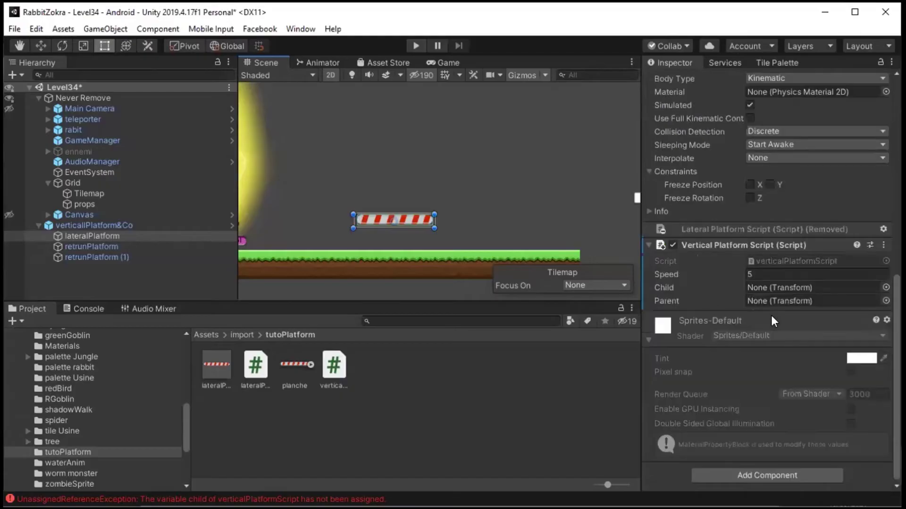
# Step: Set the script's Parent to lateralPlatform and Child to rabit, then play-test the ride
pyautogui.moveTo(70, 236); pyautogui.dragTo(760, 297)
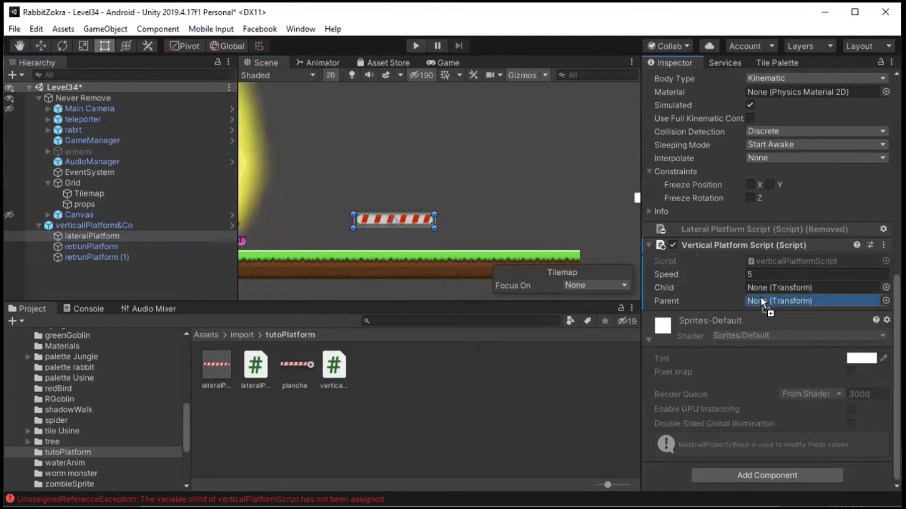
pyautogui.moveTo(761, 297); pyautogui.dragTo(761, 296)
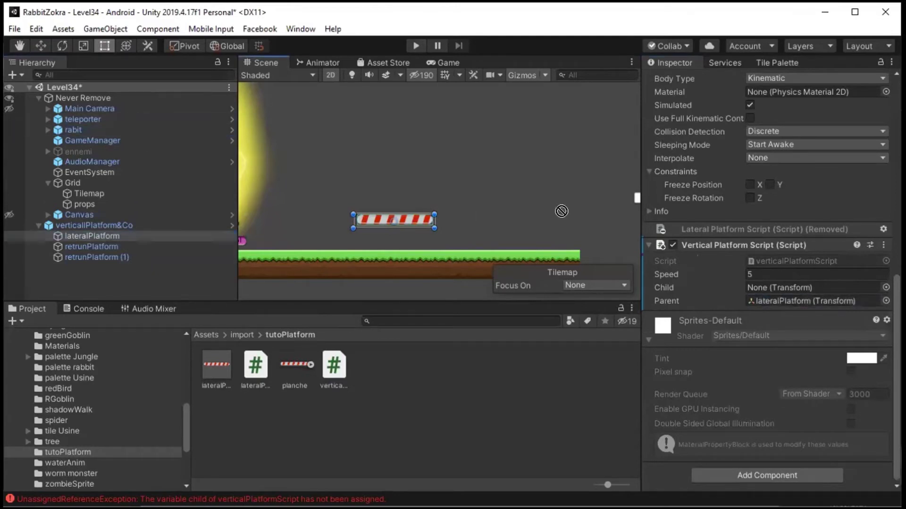
pyautogui.moveTo(116, 130); pyautogui.dragTo(760, 287)
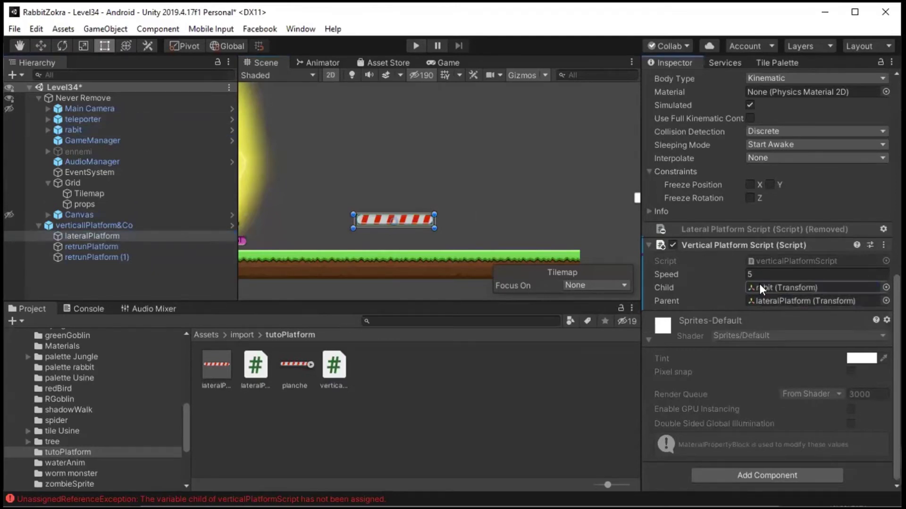
pyautogui.click(418, 45)
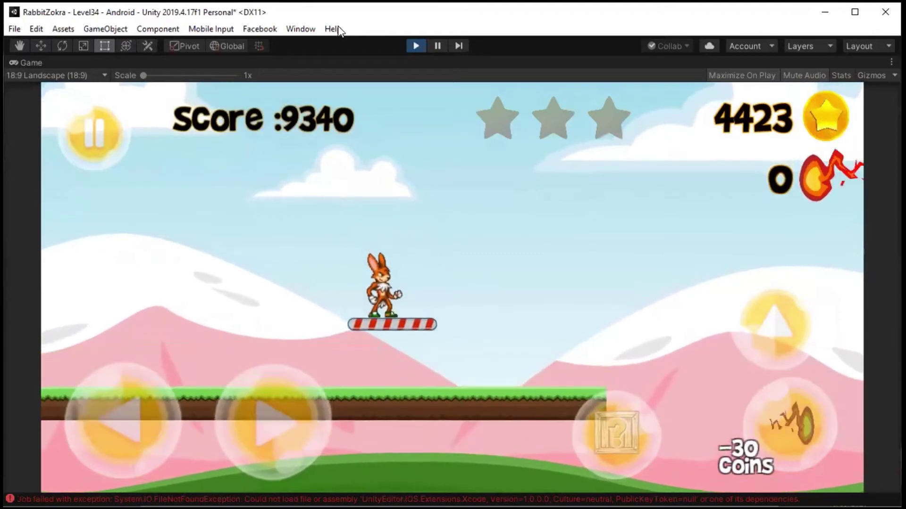
pyautogui.click(413, 47)
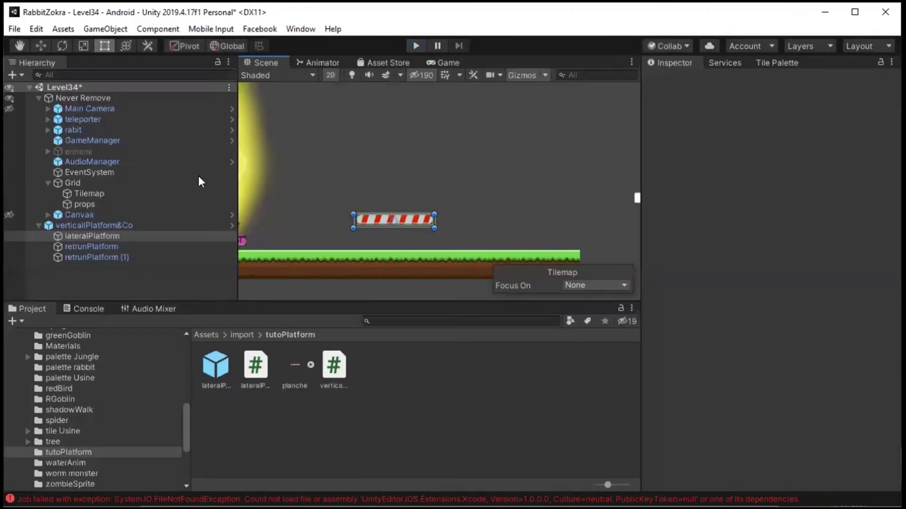
# Step: Save verticallPlatform&Co as an Original Prefab in tutoPlatform
pyautogui.moveTo(83, 236); pyautogui.dragTo(314, 428)
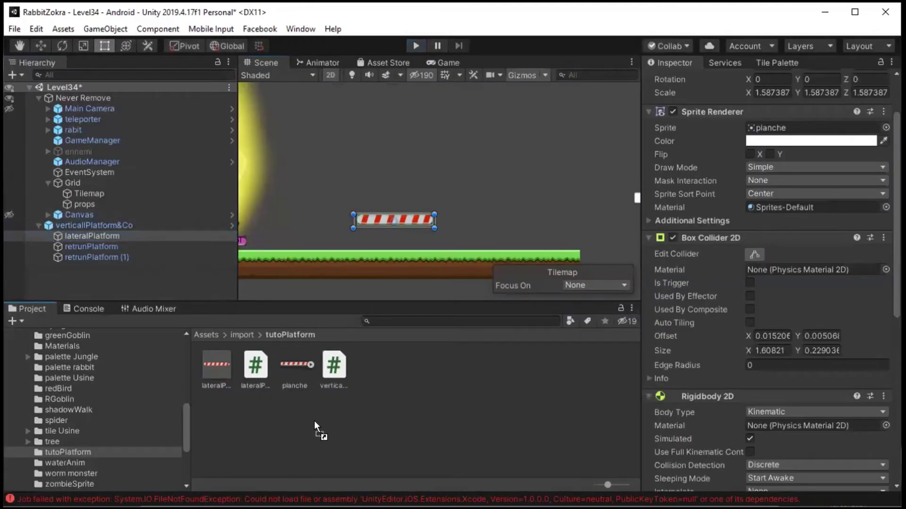
pyautogui.moveTo(315, 421); pyautogui.dragTo(315, 421)
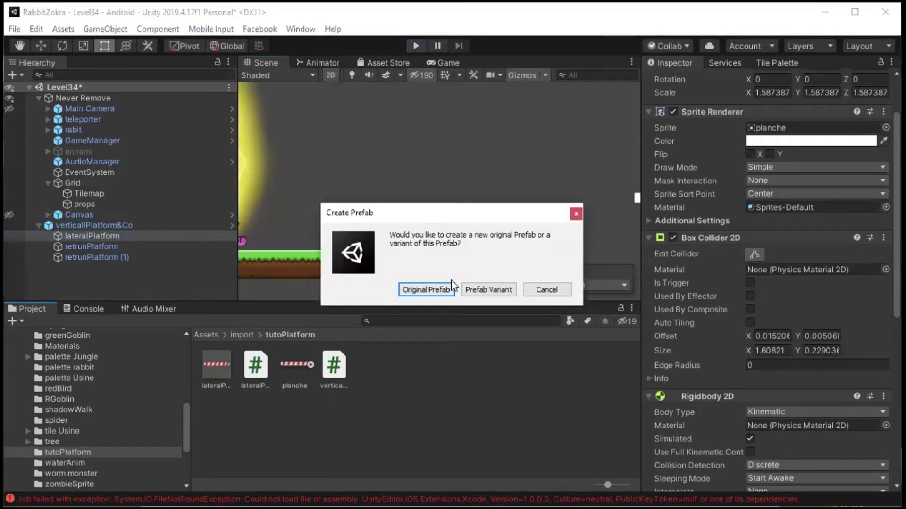
pyautogui.click(487, 283)
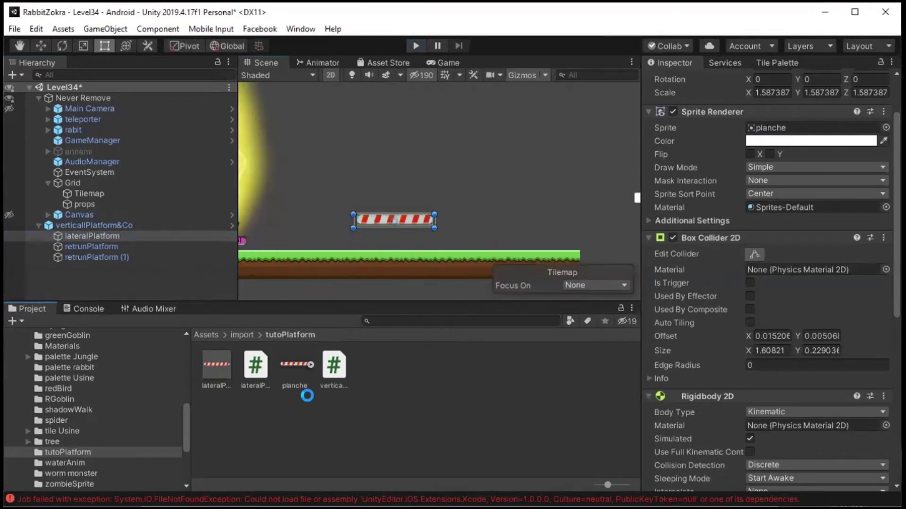
# Step: Delete verticallPlatform&Co from the scene and drag the planche sprite in
pyautogui.click(36, 224)
pyautogui.press('Delete')
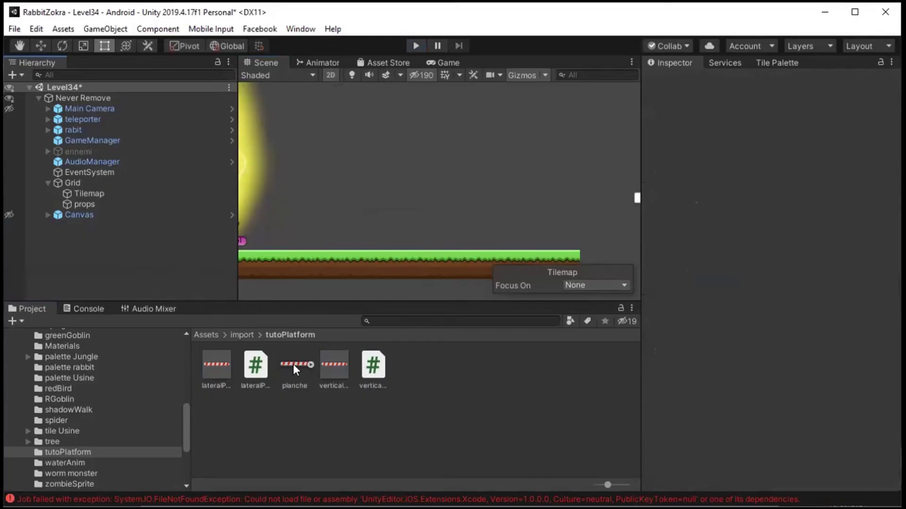
pyautogui.moveTo(293, 365)
pyautogui.mouseDown()
pyautogui.moveTo(392, 292)
pyautogui.moveTo(451, 182)
pyautogui.moveTo(517, 205)
pyautogui.mouseUp()
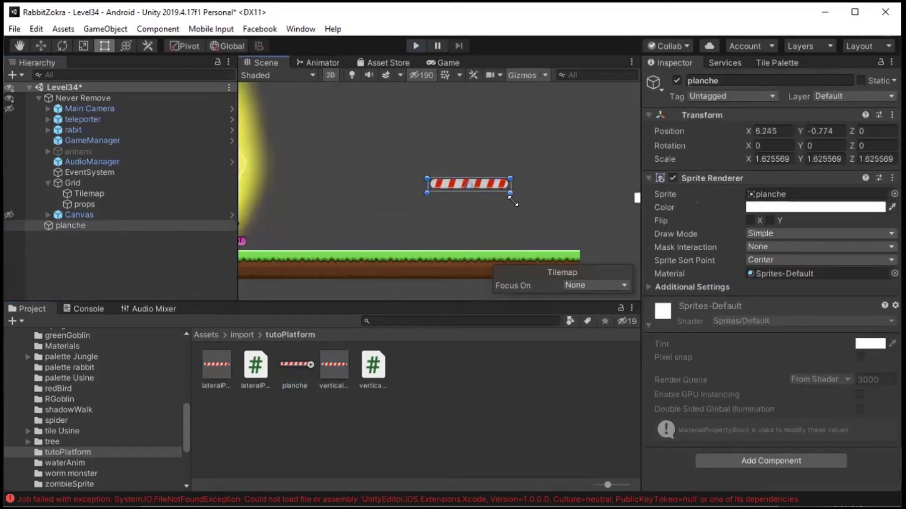
# Step: Rename the planche object to fallingPlatform
pyautogui.click(692, 82)
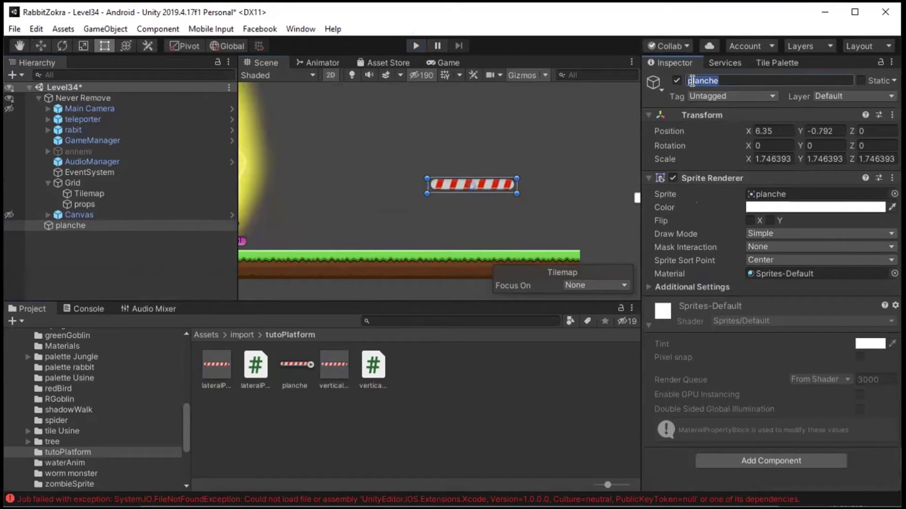
pyautogui.press('Right')
pyautogui.press('BackSpace')
pyautogui.press('BackSpace')
pyautogui.press('BackSpace')
pyautogui.write('rm')
pyautogui.press('Return')
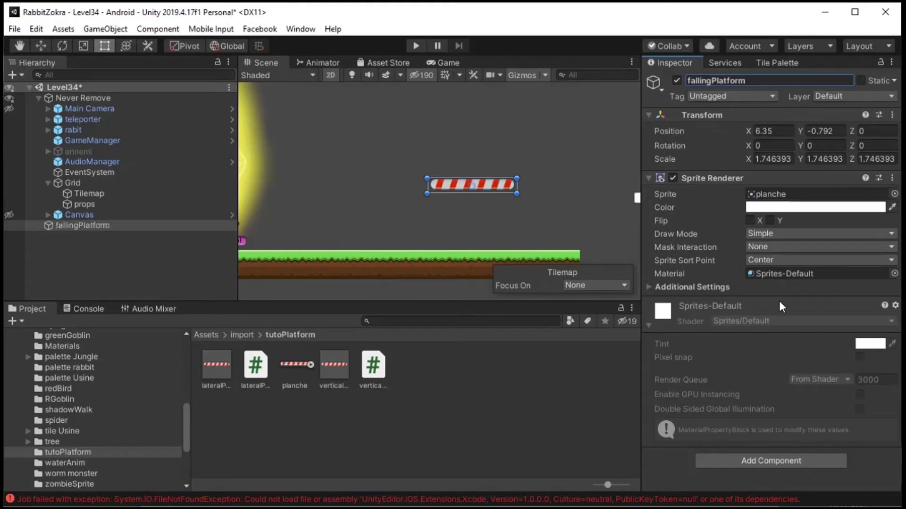
# Step: Give fallingPlatform a Box Collider 2D and a Kinematic Rigidbody 2D
pyautogui.click(763, 458)
pyautogui.write('bo')
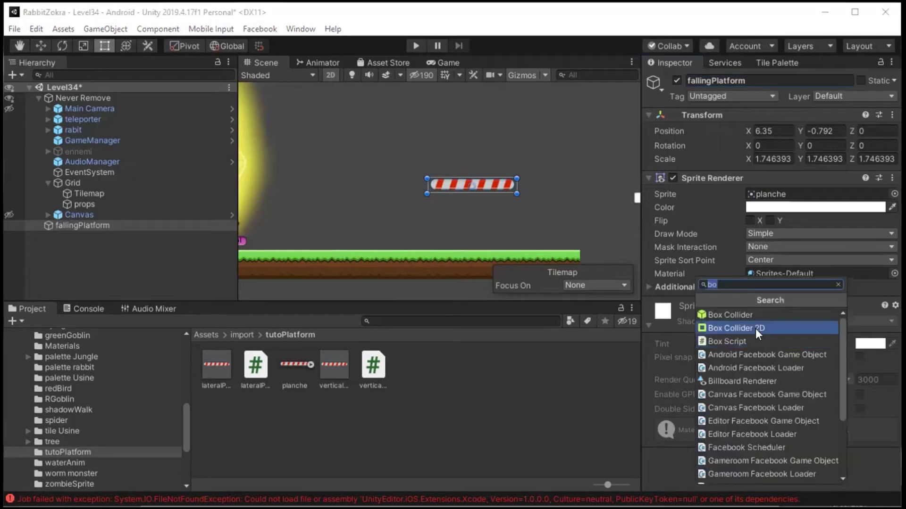
pyautogui.click(755, 328)
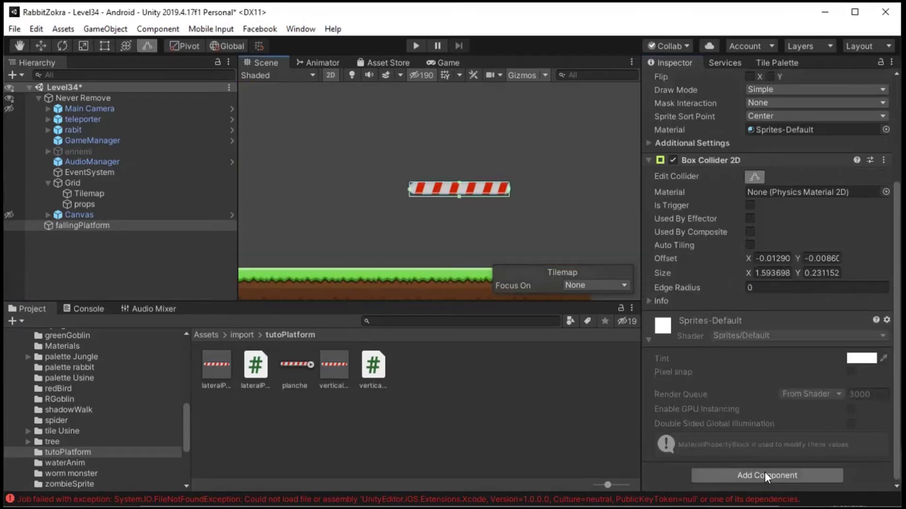
pyautogui.click(765, 472)
pyautogui.write('ri')
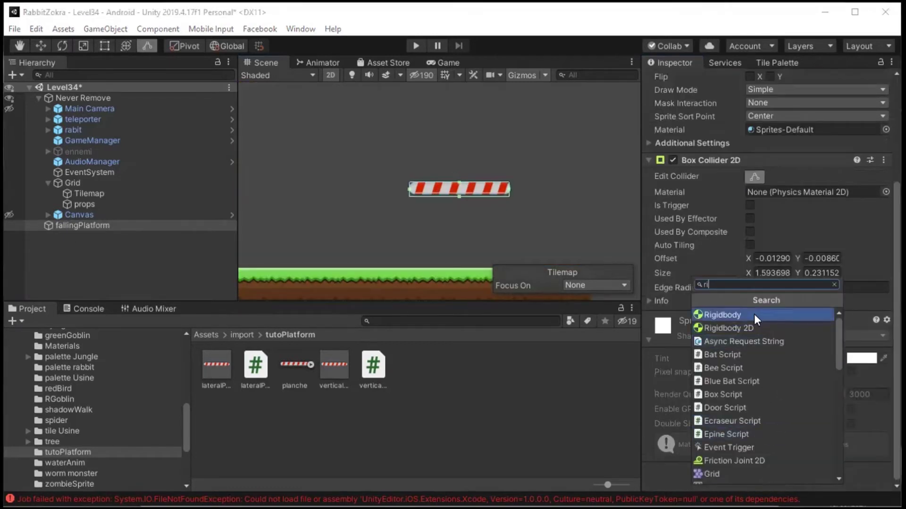
pyautogui.click(753, 328)
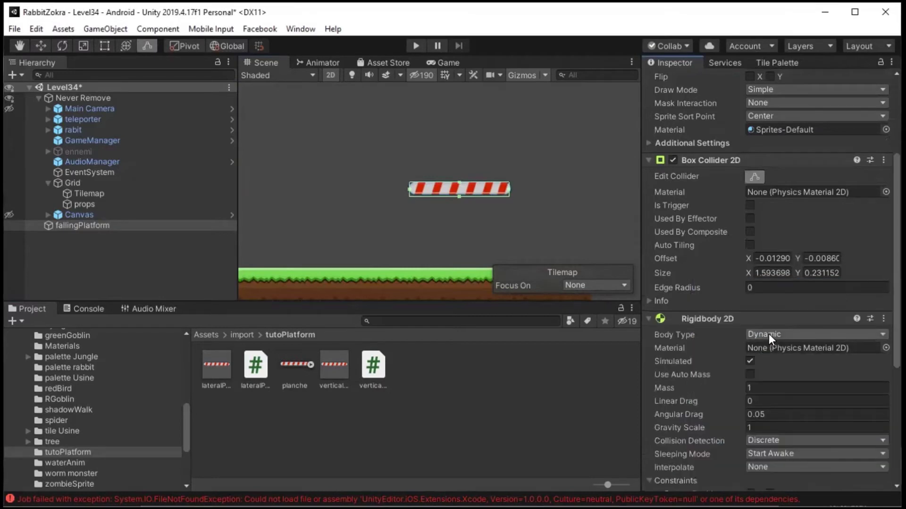
pyautogui.click(769, 334)
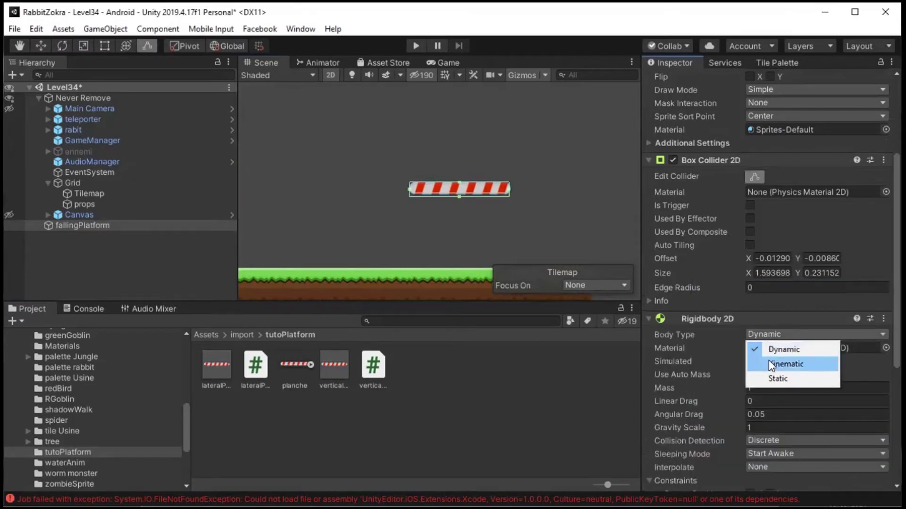
pyautogui.click(769, 361)
pyautogui.click(427, 349)
# Step: Create fallingPlatformScript in tutoPlatform and open it in Visual Studio Code
pyautogui.rightClick(426, 349)
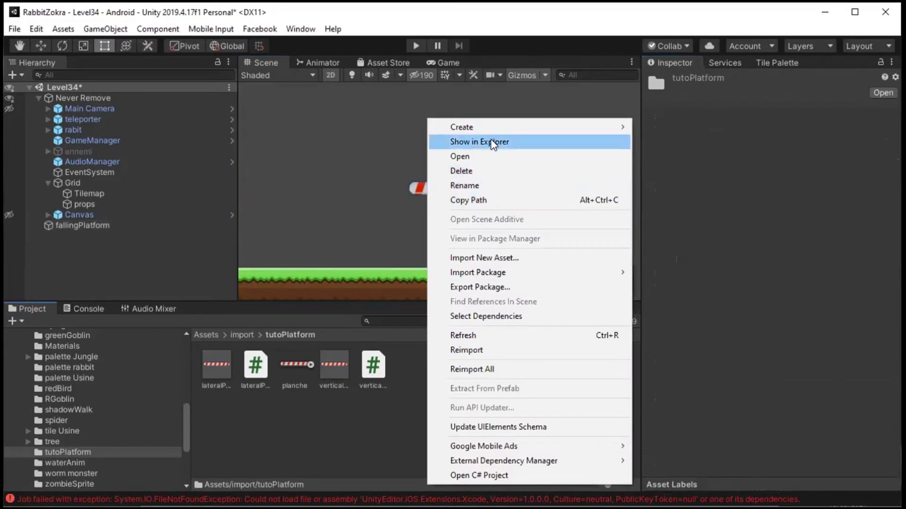
pyautogui.moveTo(526, 127)
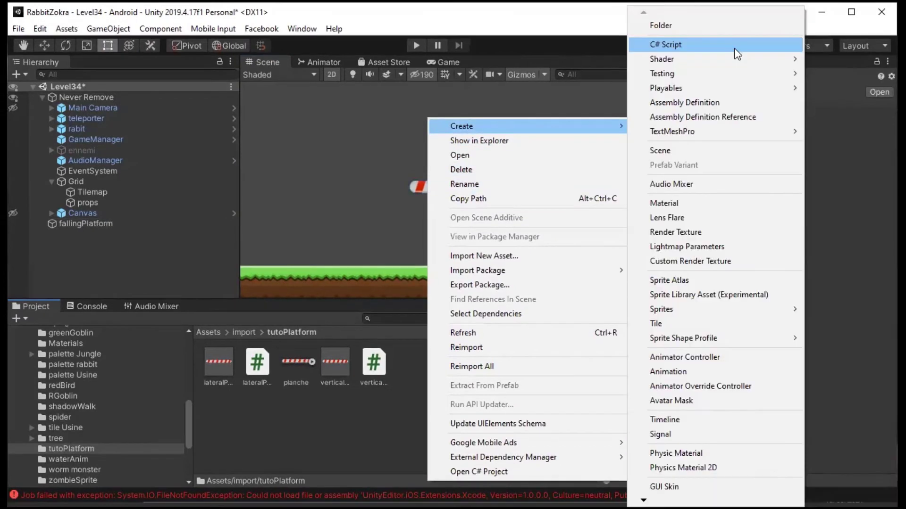
pyautogui.write('falling')
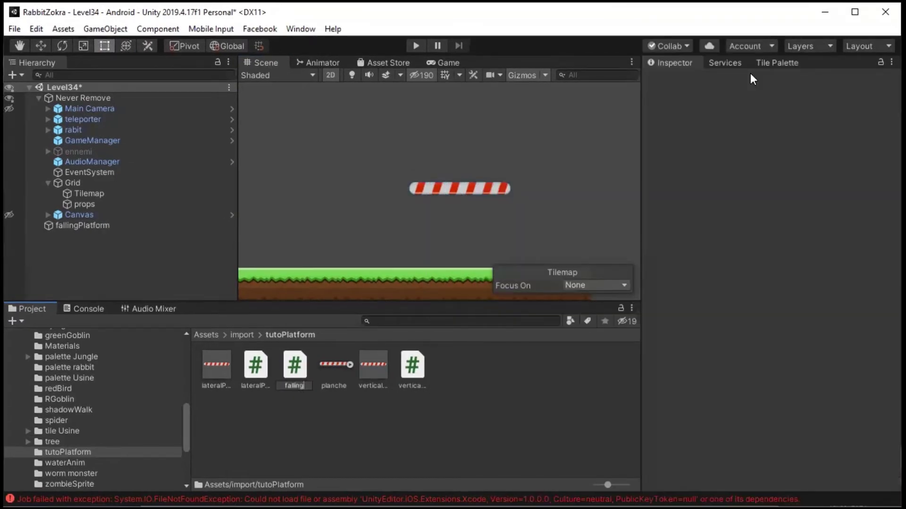
pyautogui.write('Platf')
pyautogui.write('ormScr')
pyautogui.write('ipt')
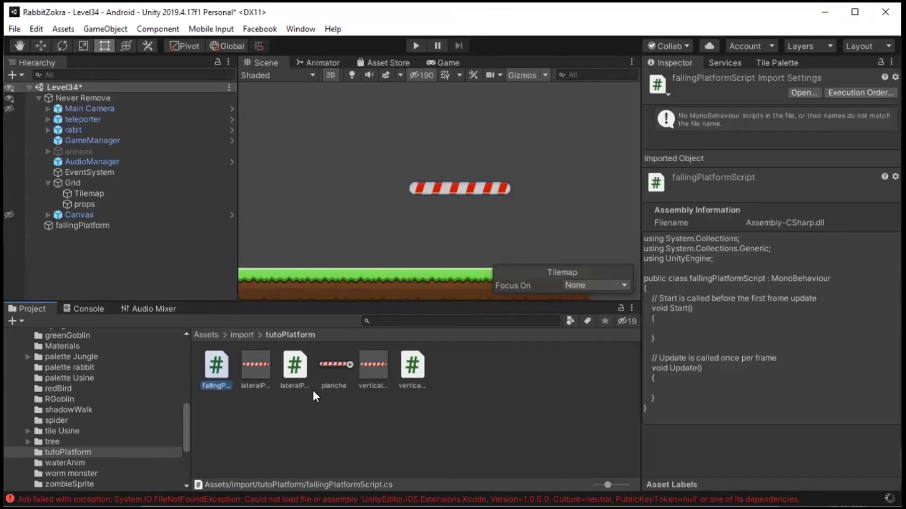
pyautogui.doubleClick(216, 365)
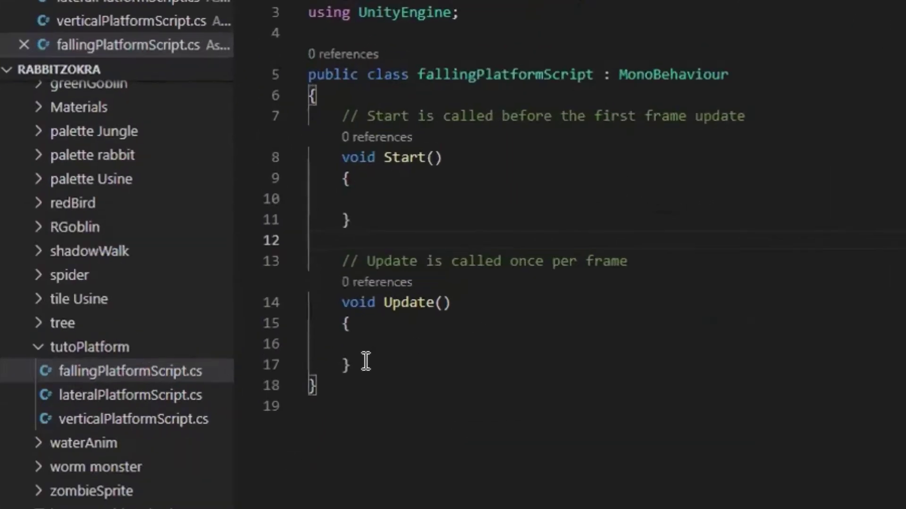
# Step: Replace Start and Update with an OnCollisionEnter2D handler that makes the Rigidbody2D Dynamic on Player contact
pyautogui.moveTo(417, 305); pyautogui.dragTo(403, 159)
pyautogui.moveTo(340, 122); pyautogui.dragTo(342, 116)
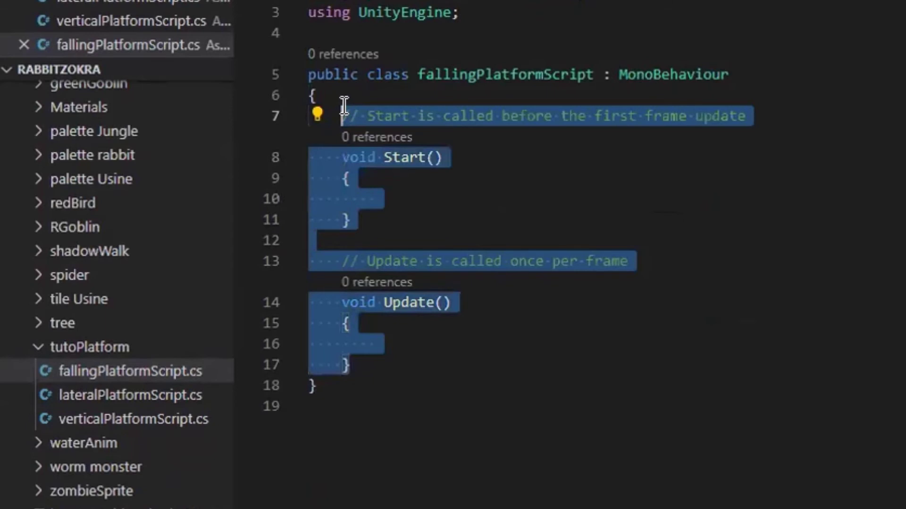
pyautogui.press('BackSpace')
pyautogui.hotkey('ctrl', 'v')
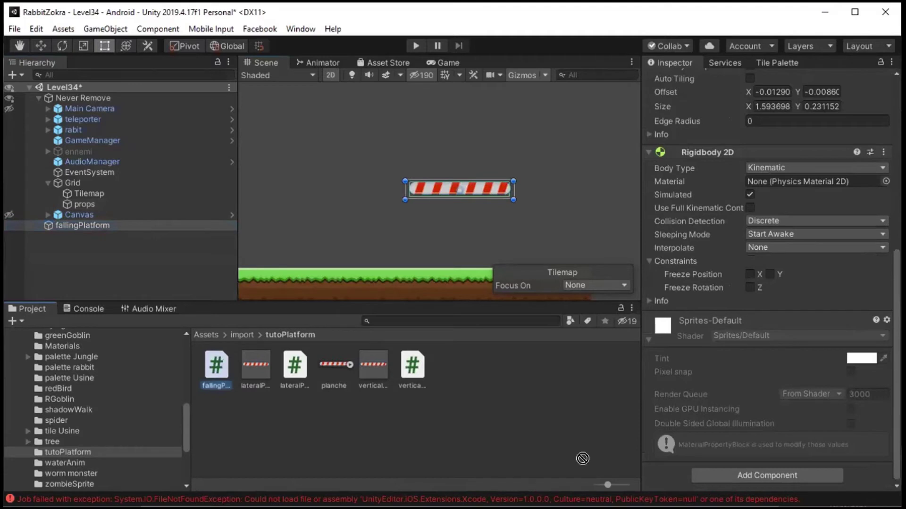
# Step: Attach fallingPlatformScript to fallingPlatform and play-test the falling platforms
pyautogui.moveTo(215, 367); pyautogui.dragTo(672, 470)
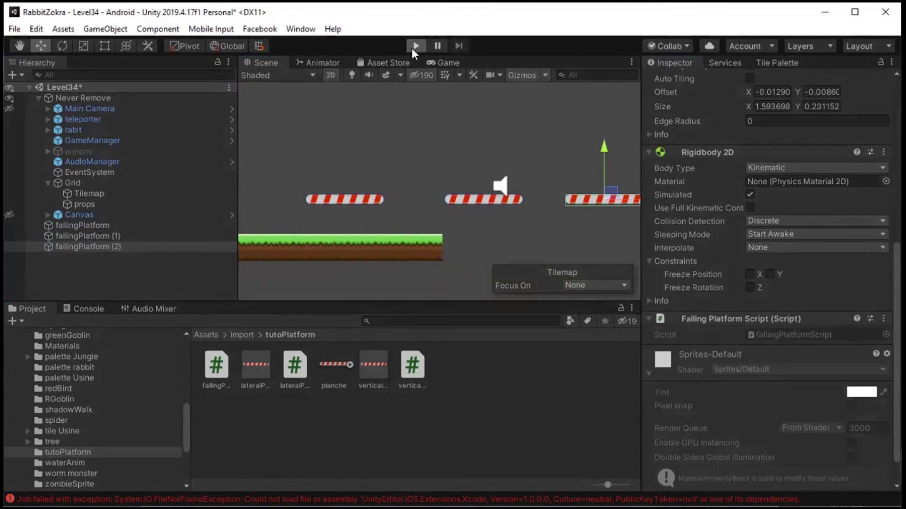
pyautogui.click(416, 46)
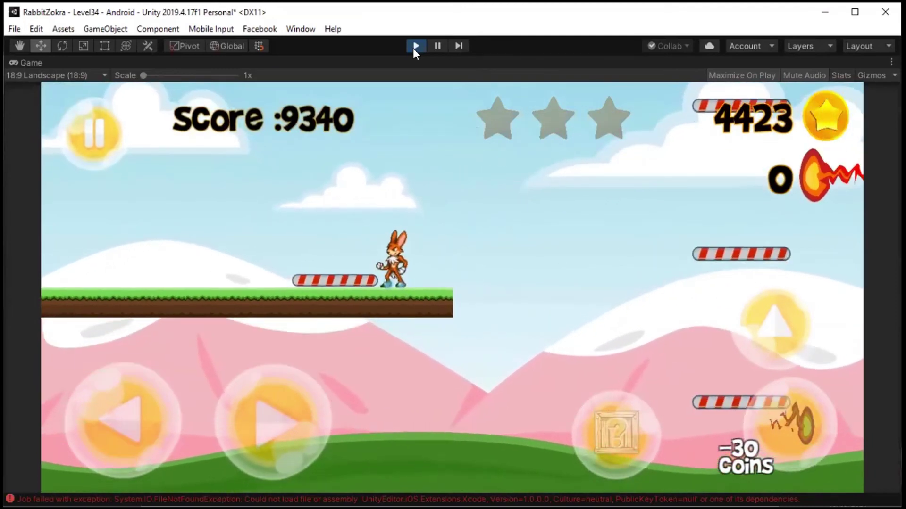
# Step: Stop the falling-platform play-test and return to the editor
pyautogui.click(413, 47)
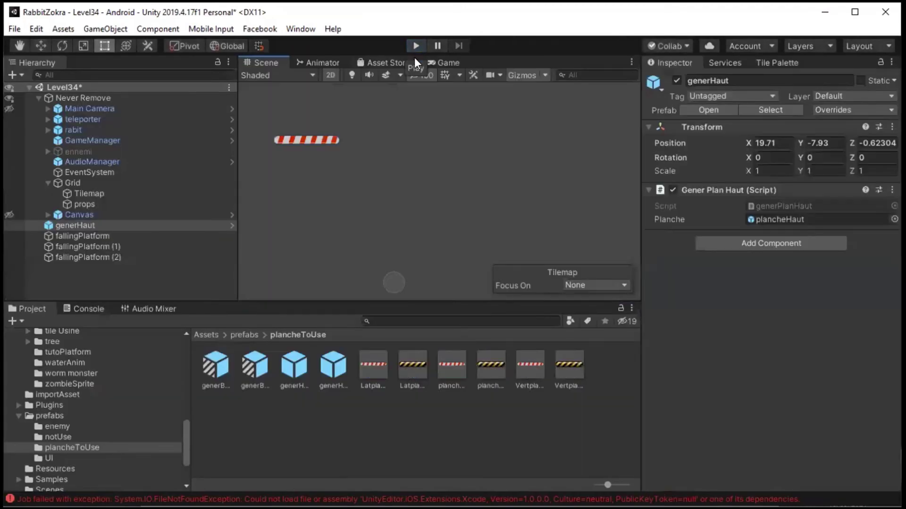